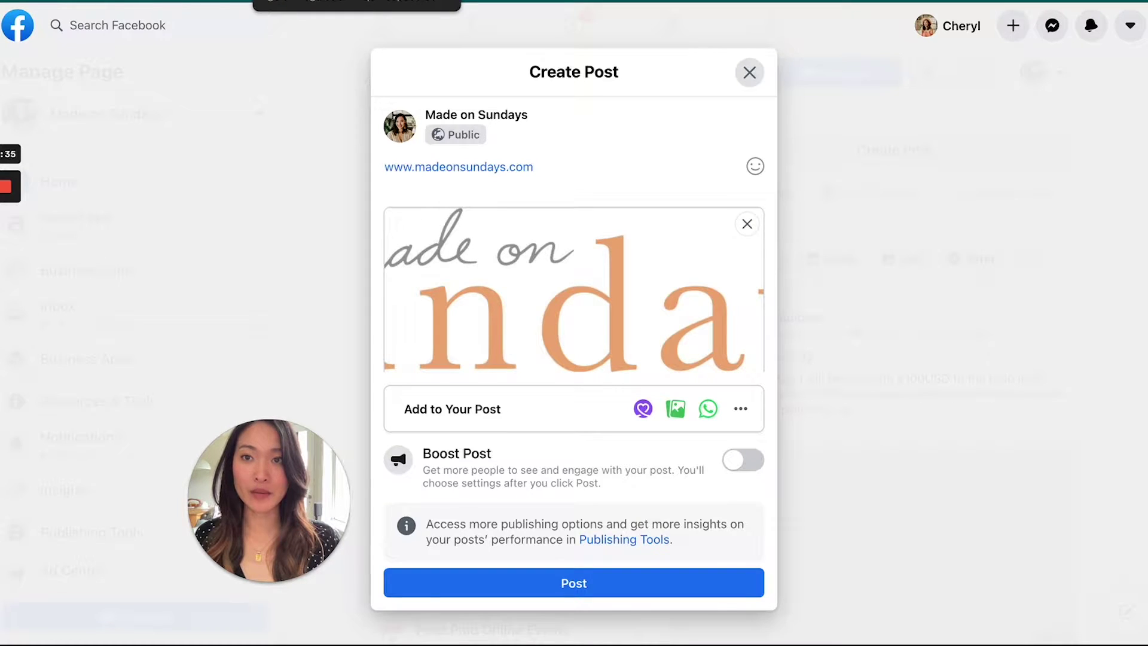
Leave the Facebook link draft and move to the next browser tab, toward the Squarespace editor.
{"action": "key", "text": "ctrl+Tab"}
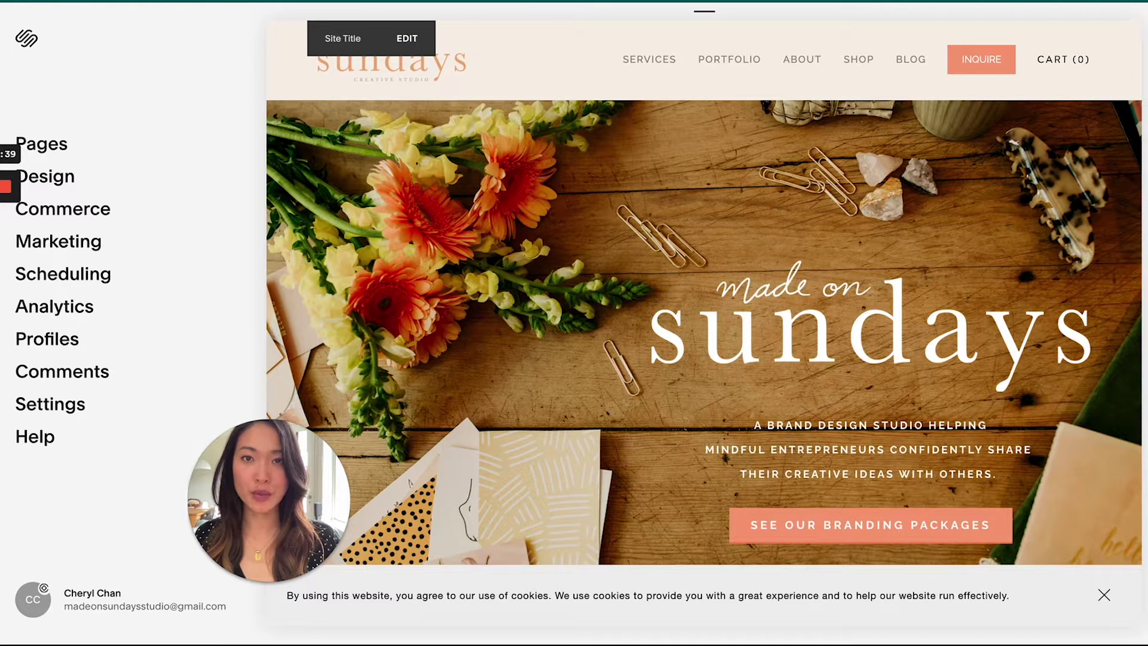
Check the Facebook link draft once more, then move on to the Canva home page.
{"action": "key", "text": "ctrl+shift+Tab"}
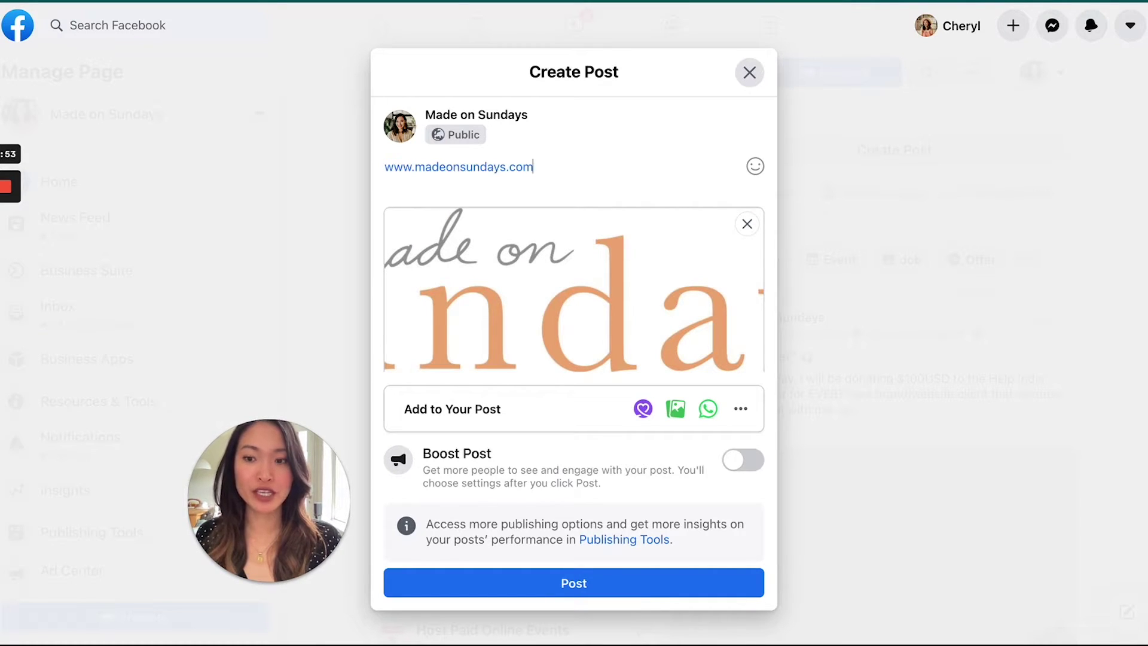
{"action": "key", "text": "ctrl+Tab"}
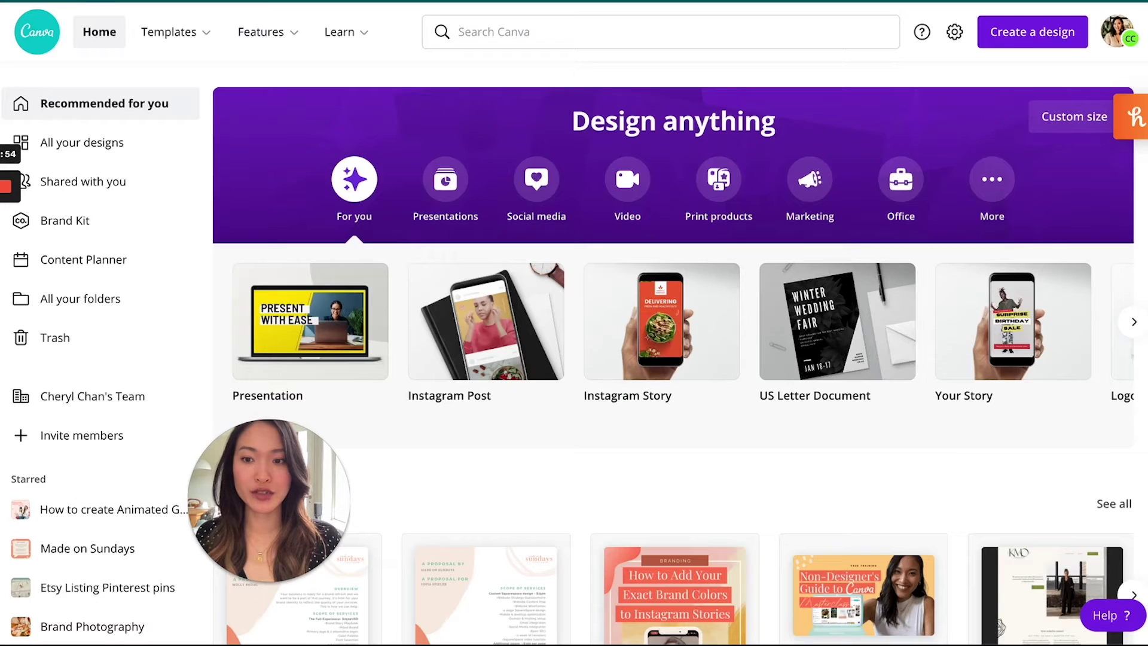
Create a custom-size Canva design of 1200 × 628 px.
{"action": "left_click", "coordinate": [1040, 40]}
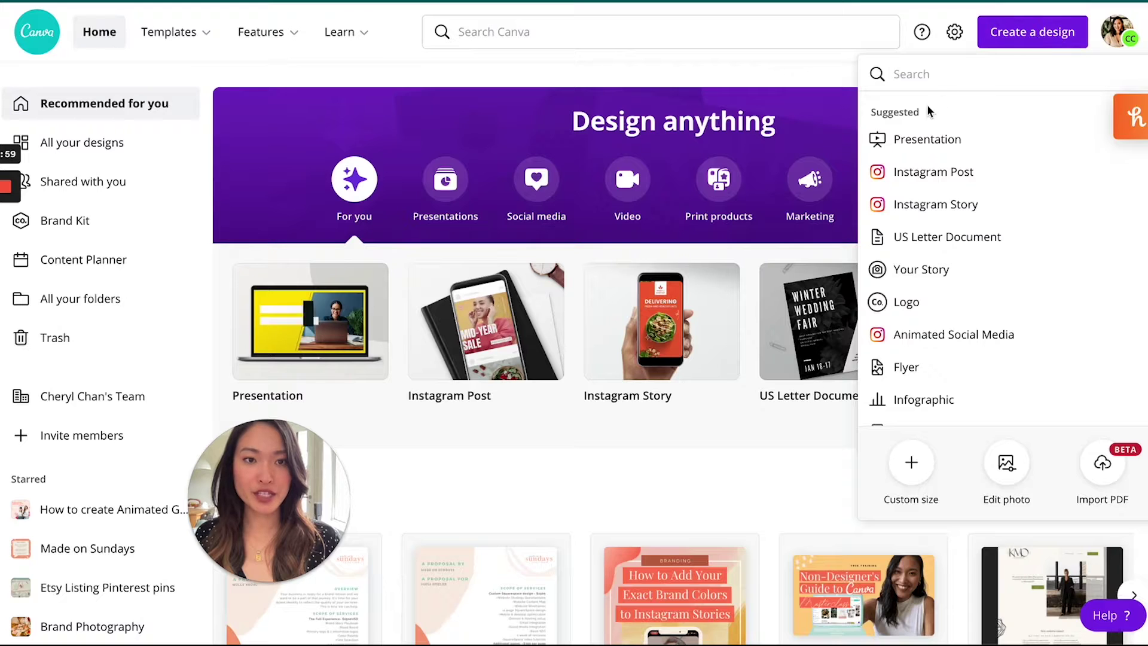
{"action": "left_click", "coordinate": [915, 467]}
{"action": "type", "text": "1200"}
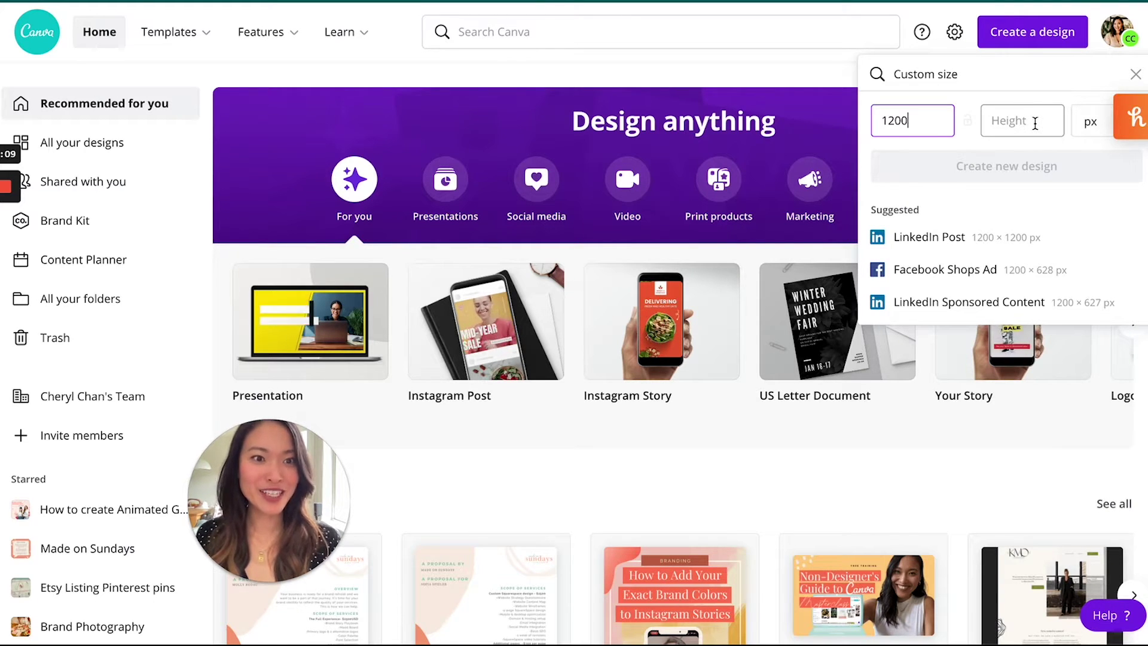
{"action": "left_click", "coordinate": [1035, 123]}
{"action": "type", "text": "628"}
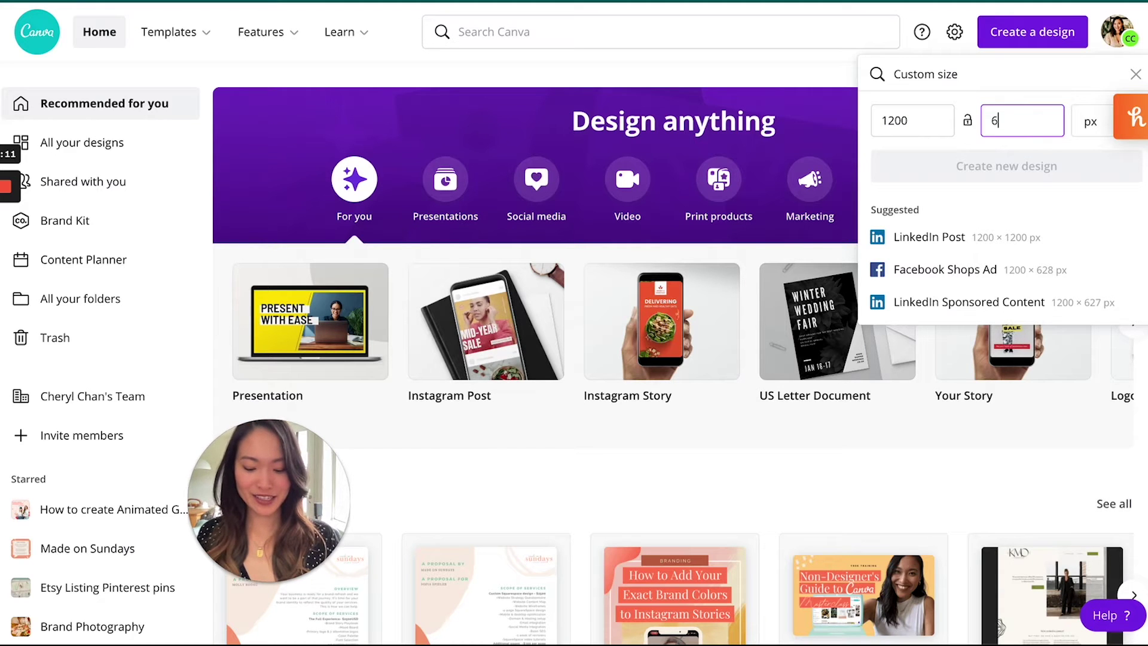
{"action": "left_click", "coordinate": [1123, 133]}
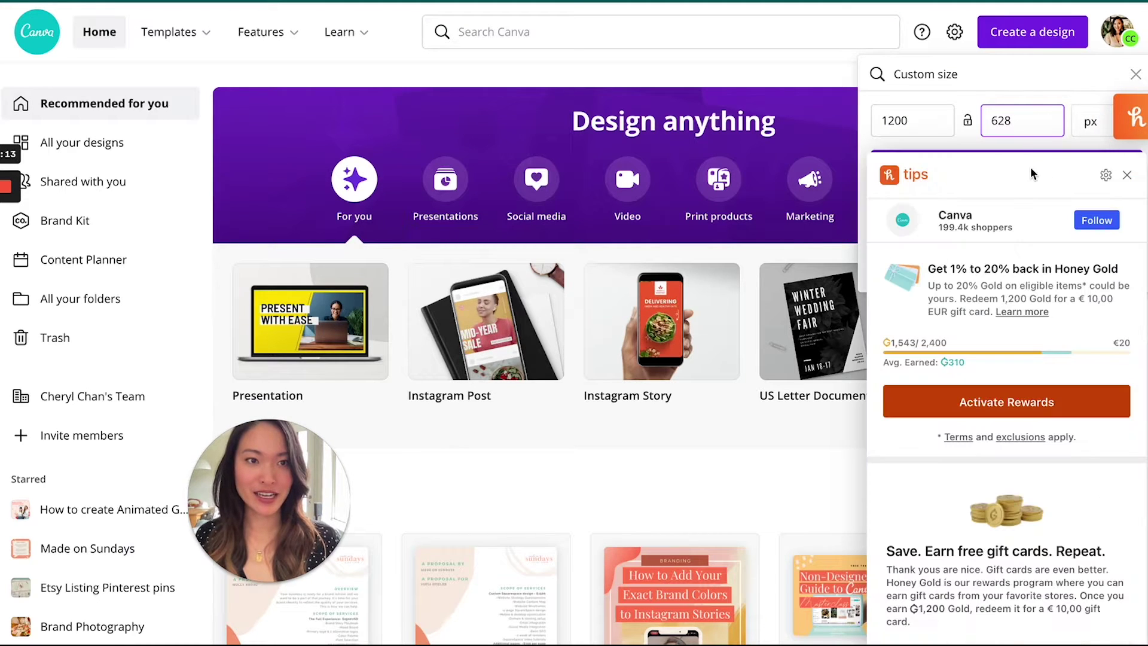
{"action": "left_click", "coordinate": [1126, 176]}
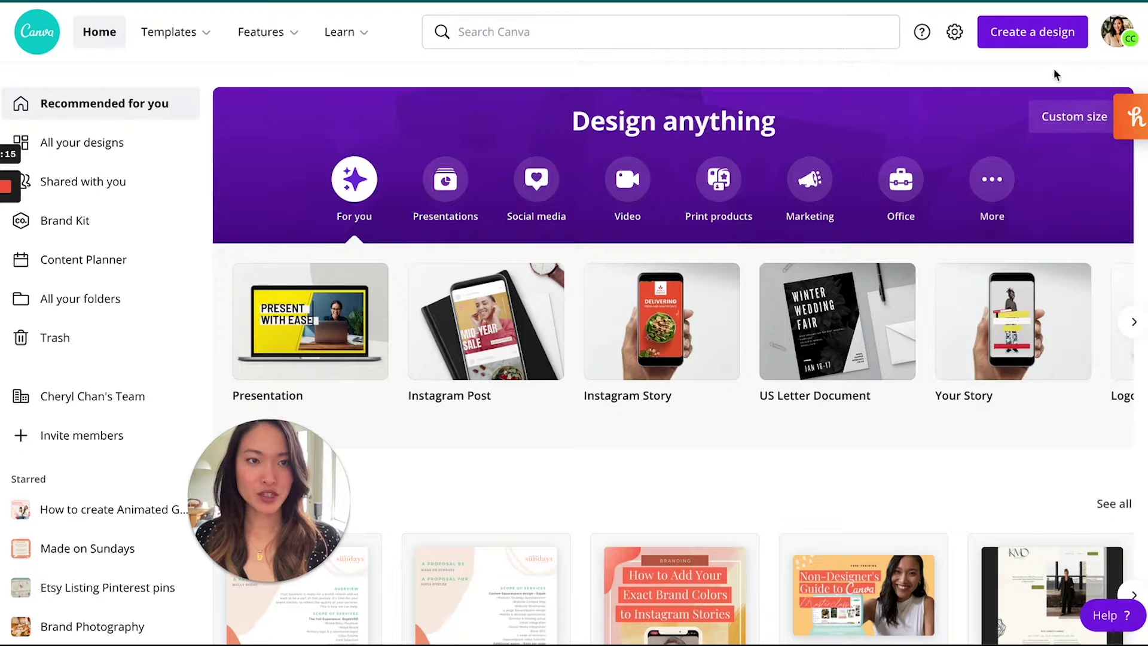
{"action": "left_click", "coordinate": [1040, 36]}
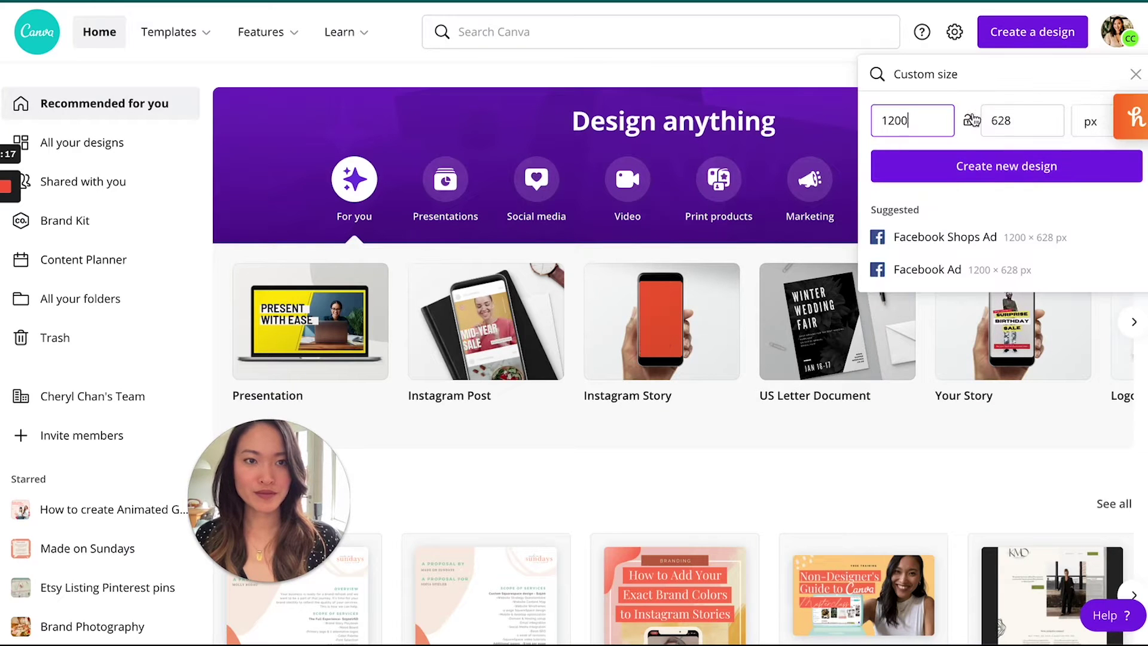
{"action": "left_click", "coordinate": [990, 171]}
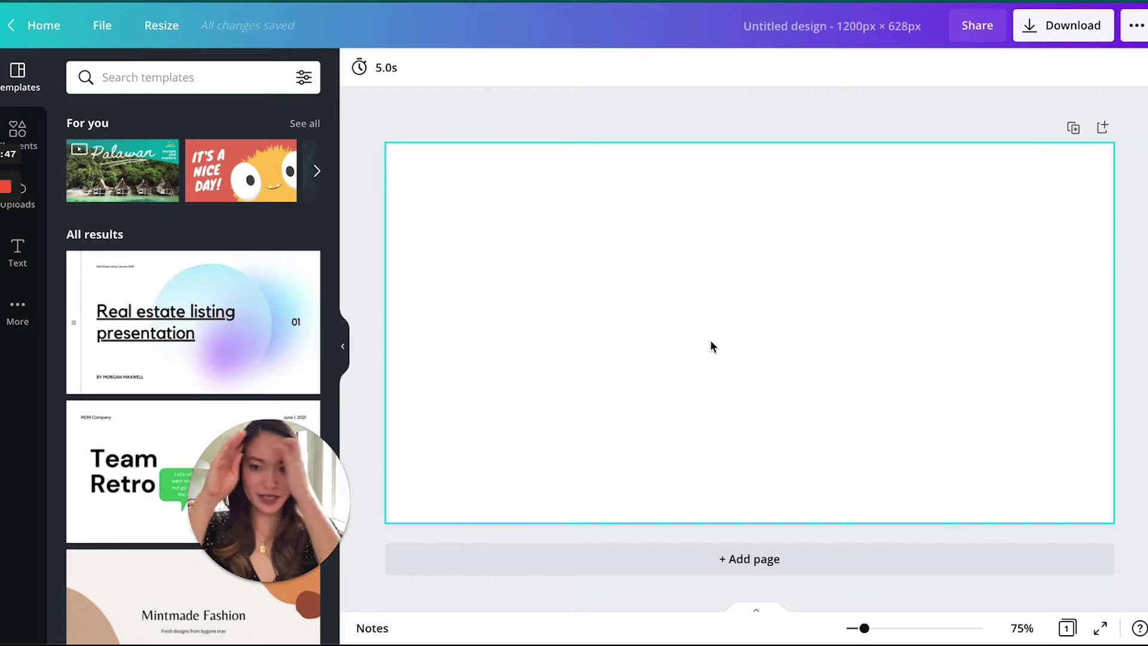
Add the uploaded doorway photo and stretch it to cover the whole page.
{"action": "left_click", "coordinate": [33, 208]}
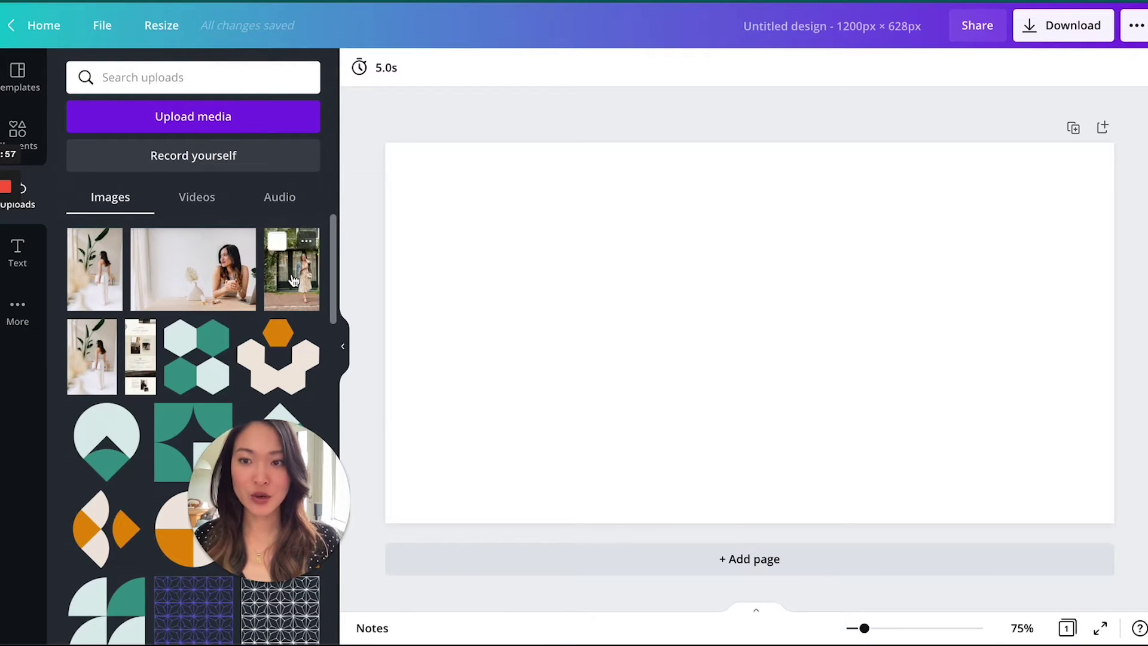
{"action": "left_click", "coordinate": [289, 277]}
{"action": "left_click_drag", "start_coordinate": [769, 325], "coordinate": [496, 246]}
{"action": "left_click_drag", "start_coordinate": [568, 388], "coordinate": [704, 549]}
{"action": "left_click_drag", "start_coordinate": [685, 342], "coordinate": [1115, 338]}
{"action": "left_click_drag", "start_coordinate": [775, 301], "coordinate": [776, 326]}
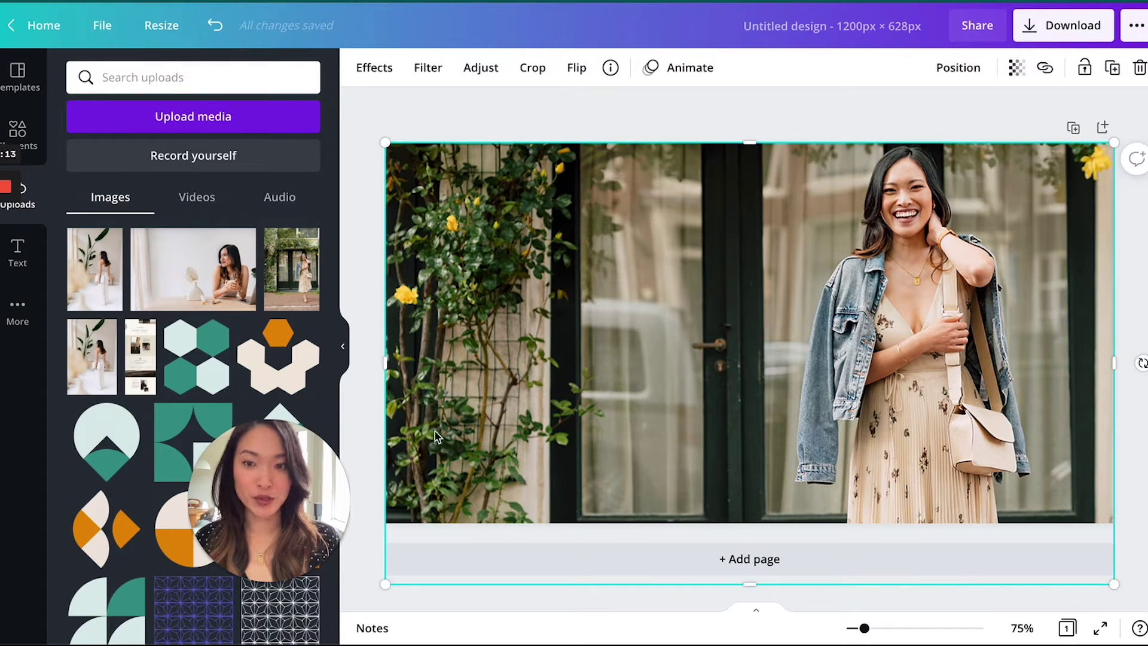
{"action": "left_click_drag", "start_coordinate": [376, 591], "coordinate": [204, 622]}
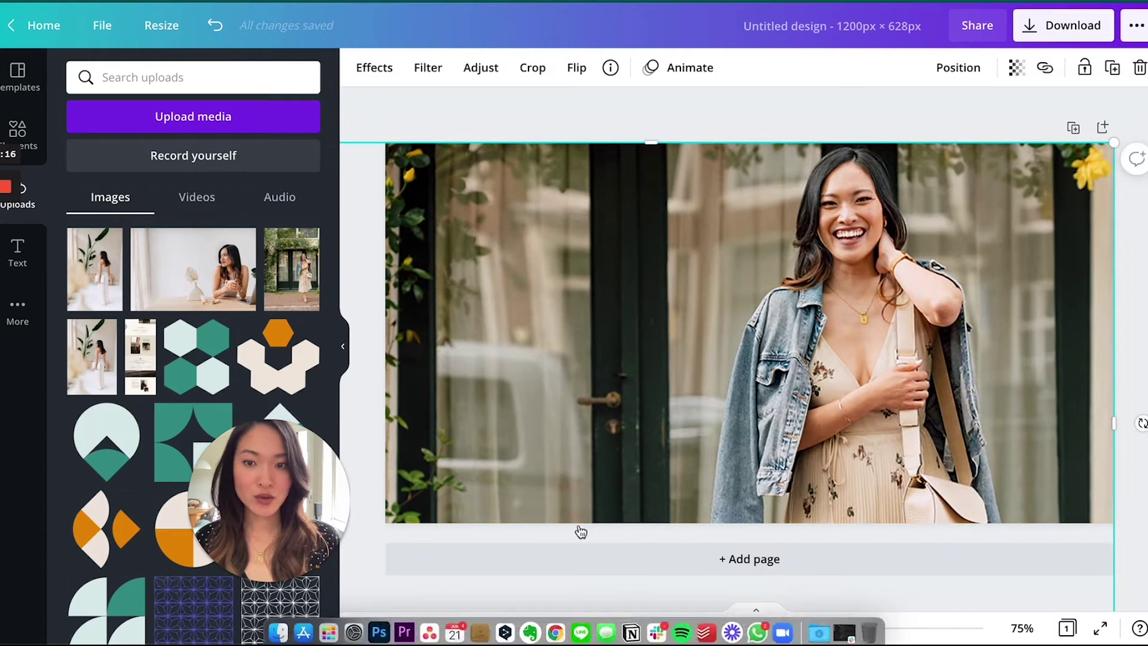
Crop and reposition the photo so the woman stands on the right.
{"action": "double_click", "coordinate": [689, 382]}
{"action": "left_click_drag", "start_coordinate": [689, 382], "coordinate": [723, 407]}
{"action": "left_click", "coordinate": [1144, 369]}
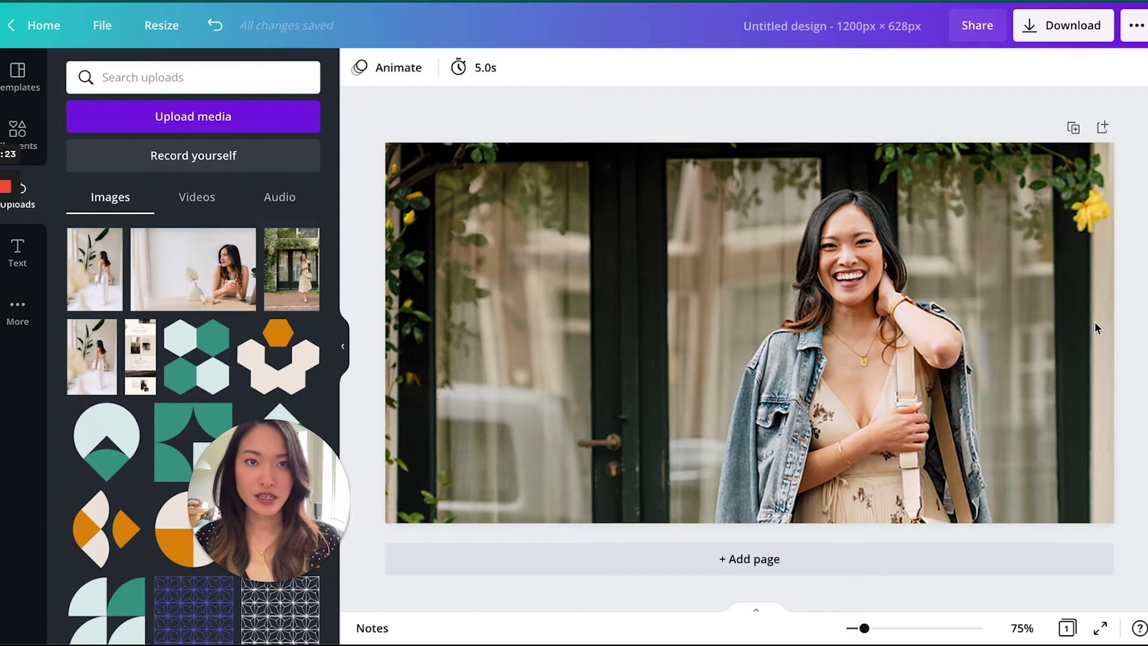
{"action": "left_click", "coordinate": [798, 219]}
{"action": "double_click", "coordinate": [754, 250]}
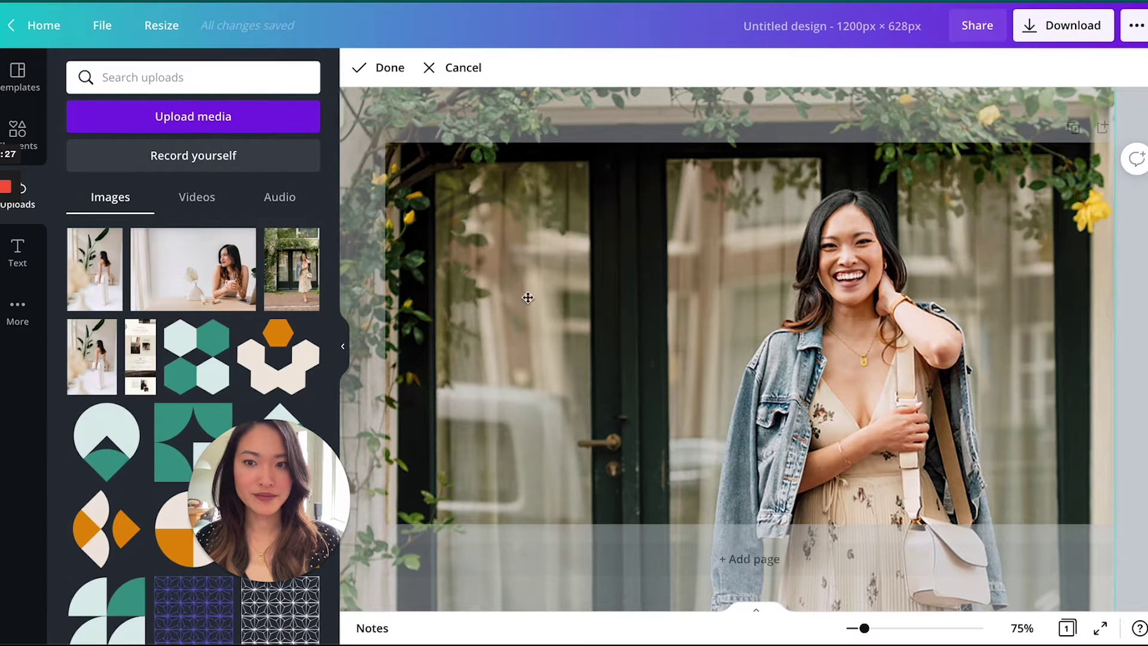
{"action": "left_click", "coordinate": [1119, 290]}
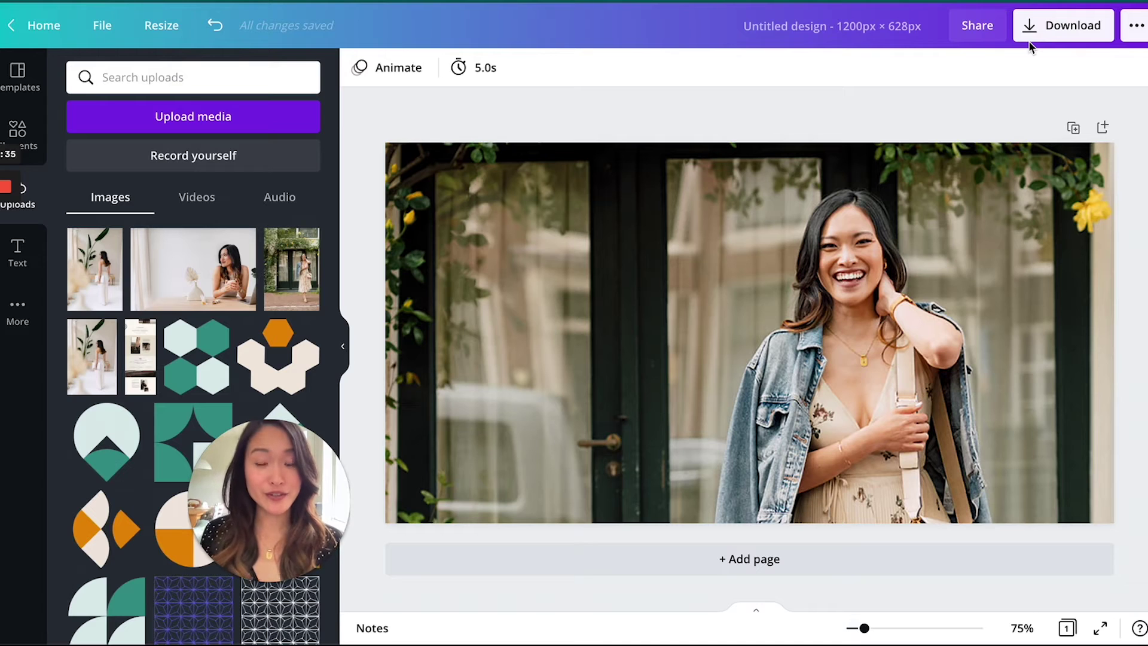
Download the design as a quality-93 JPG, saving it to the Desktop under a profile file name.
{"action": "left_click", "coordinate": [1045, 29]}
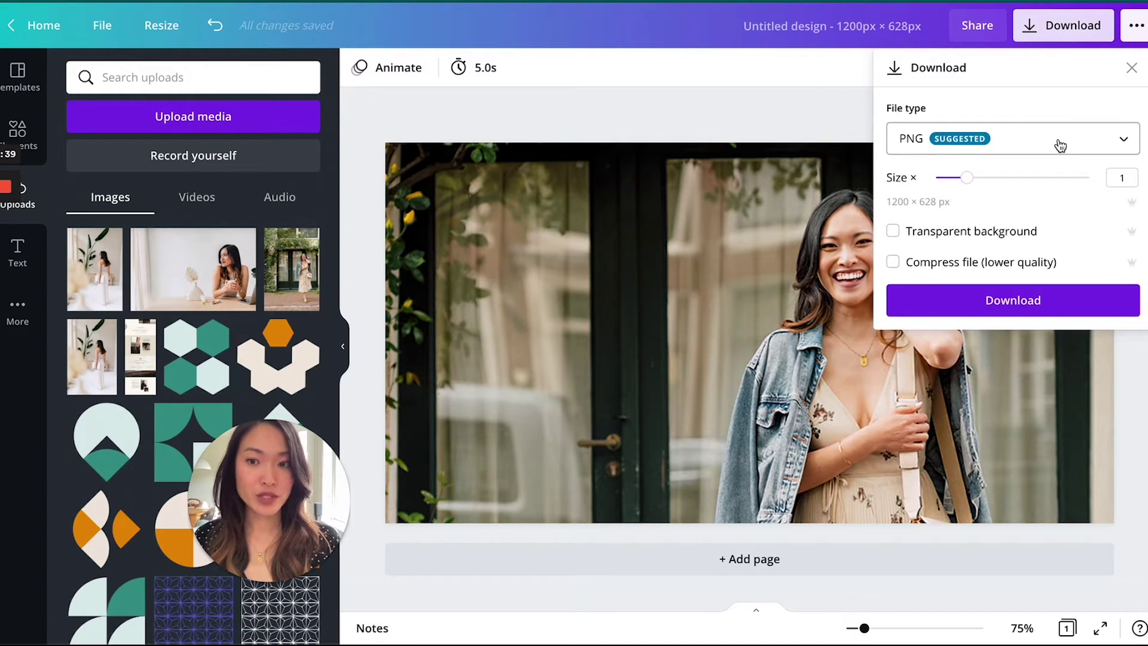
{"action": "left_click", "coordinate": [1060, 146]}
{"action": "left_click", "coordinate": [1024, 195]}
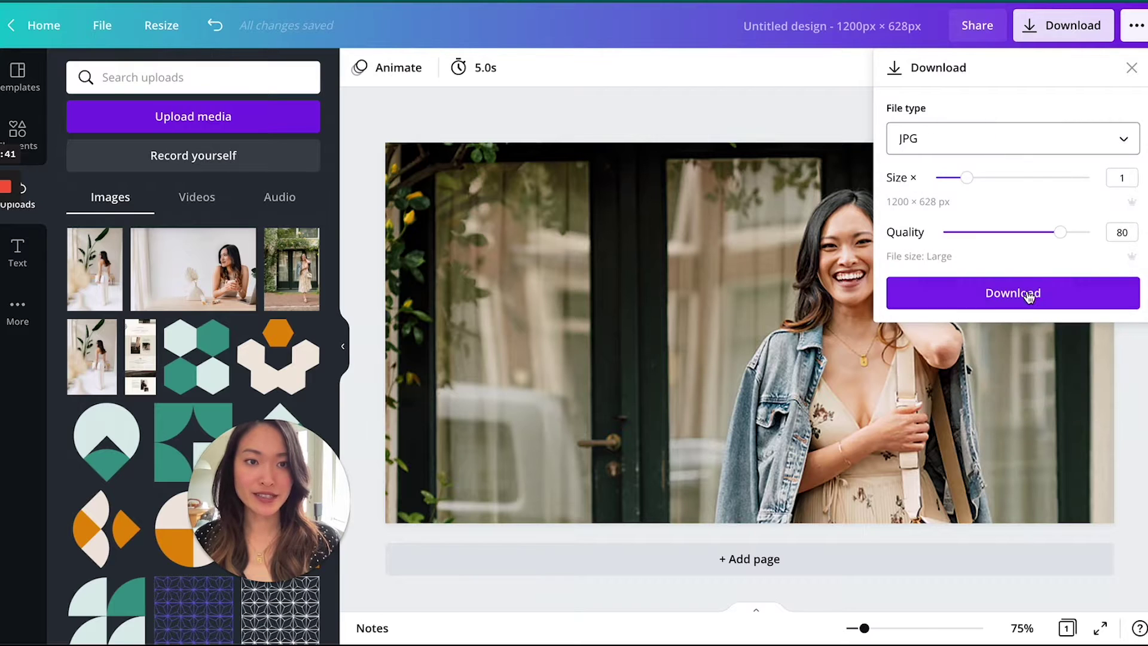
{"action": "left_click_drag", "start_coordinate": [1058, 235], "coordinate": [1081, 241]}
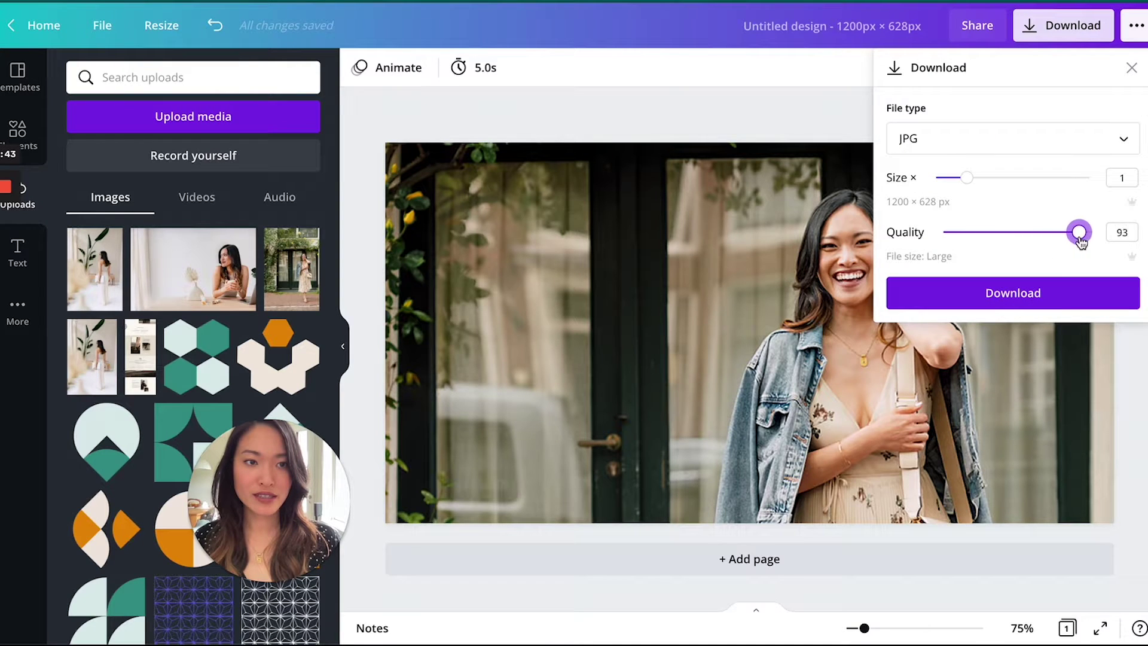
{"action": "left_click", "coordinate": [1043, 293]}
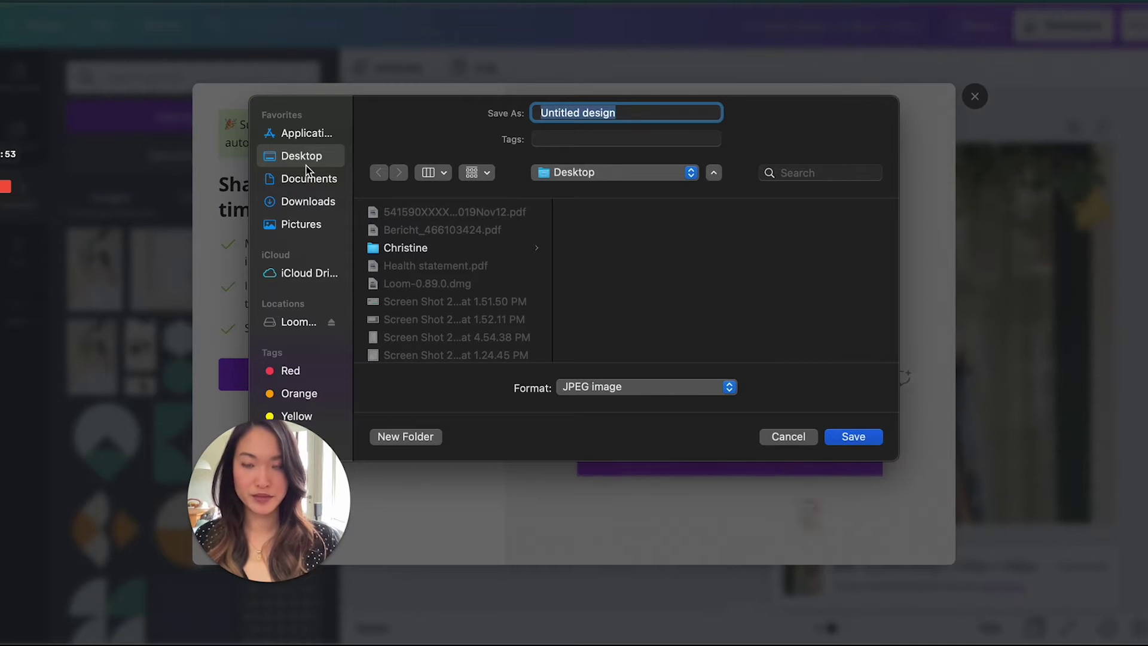
{"action": "type", "text": "Cheryl's pro"}
{"action": "type", "text": "file"}
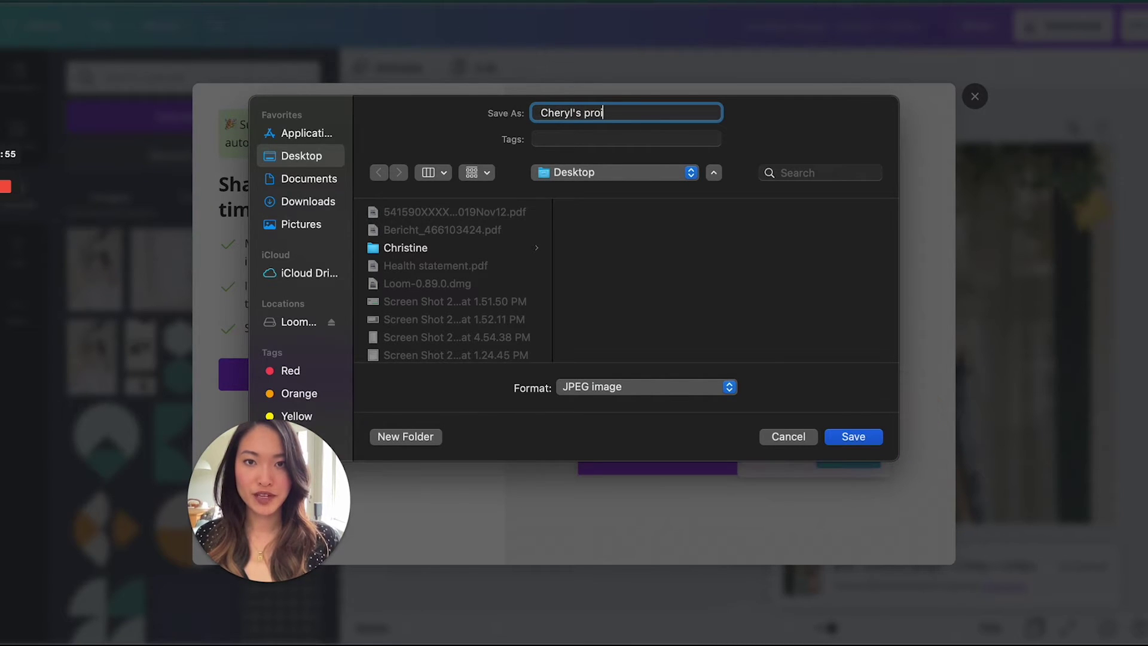
{"action": "key", "text": "Return"}
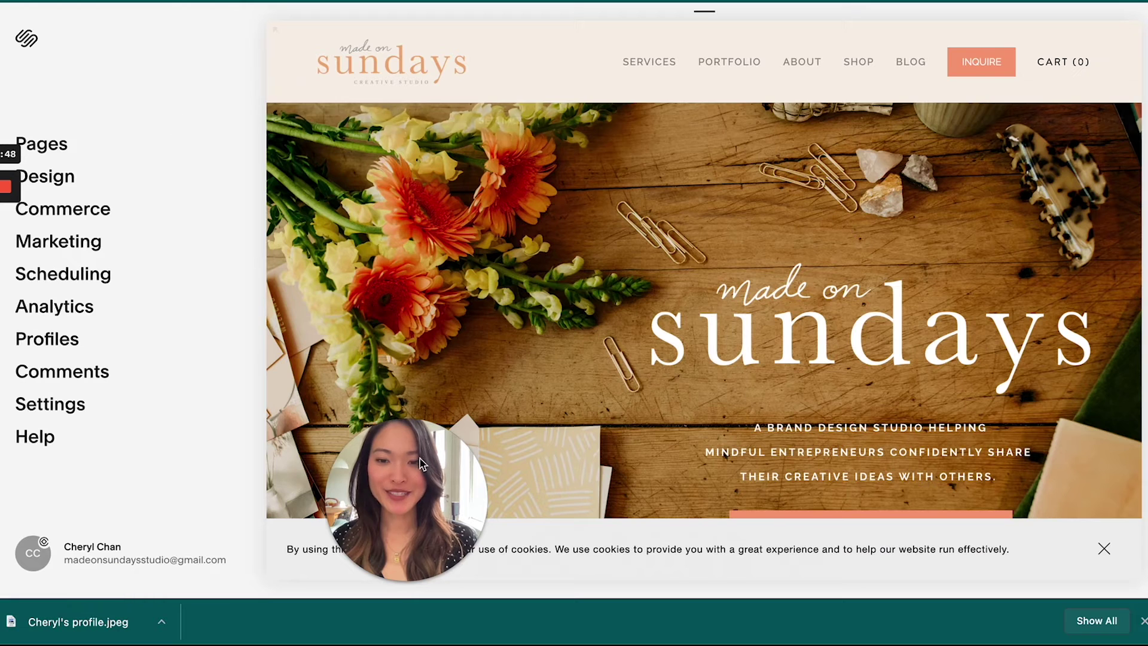
Go to Design > Logo & Title and scroll past the favicon to the Social Sharing Logo section.
{"action": "left_click_drag", "start_coordinate": [288, 472], "coordinate": [314, 472]}
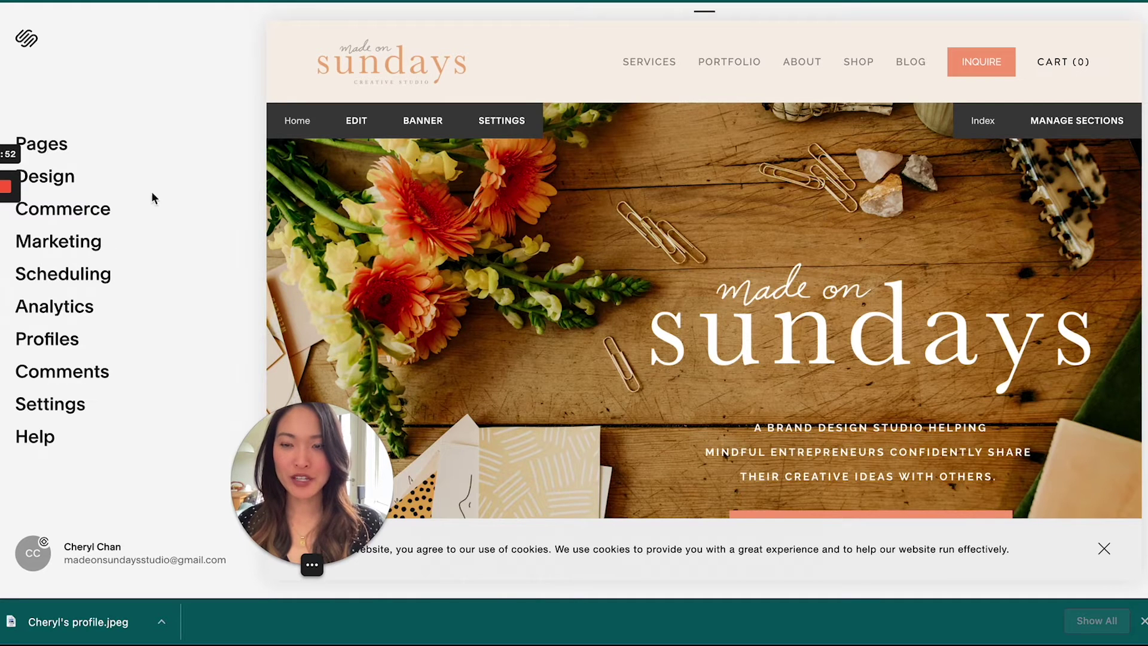
{"action": "left_click", "coordinate": [56, 184]}
{"action": "left_click_drag", "start_coordinate": [342, 434], "coordinate": [424, 441]}
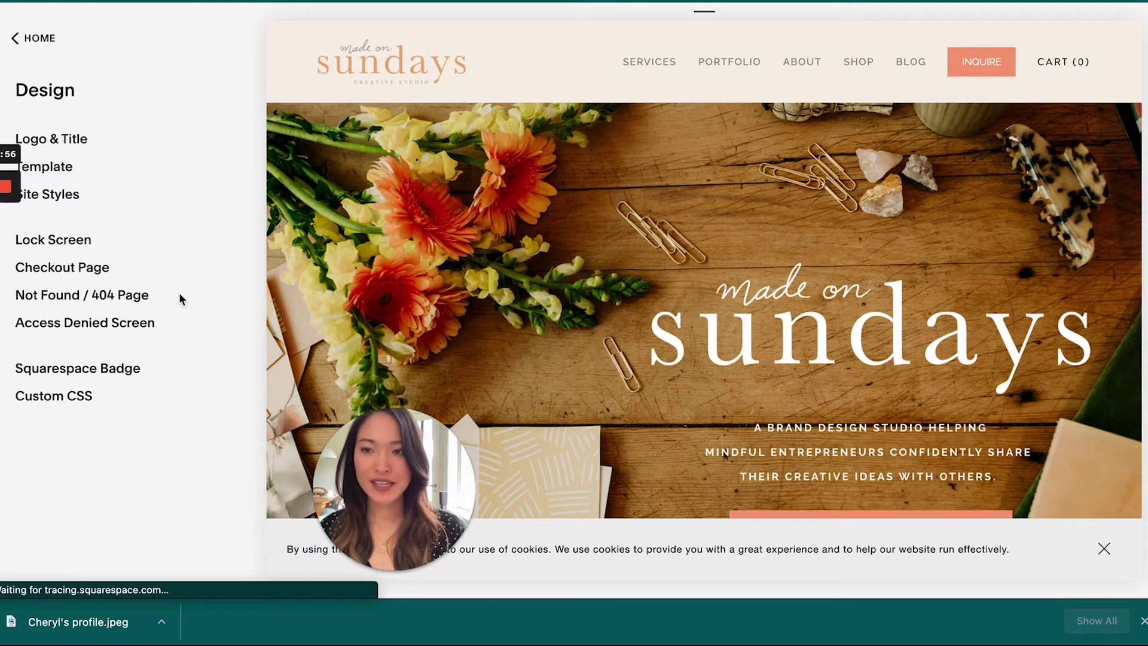
{"action": "left_click", "coordinate": [77, 143]}
{"action": "scroll", "coordinate": [263, 261], "scroll_direction": "down", "scroll_amount": 5}
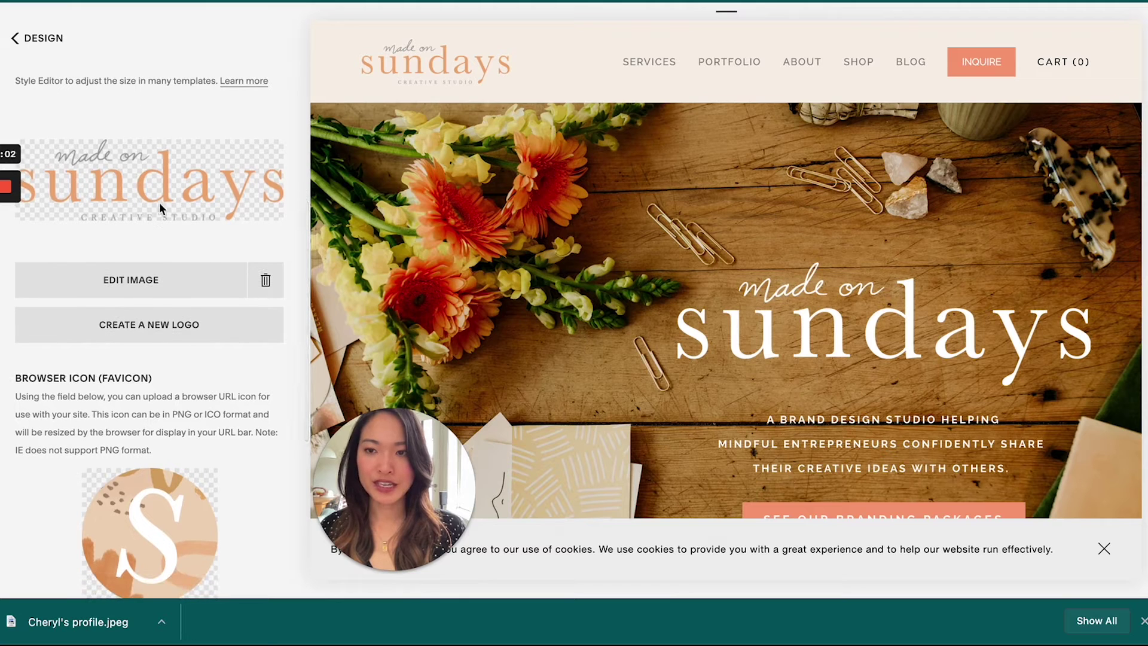
{"action": "scroll", "coordinate": [170, 452], "scroll_direction": "down", "scroll_amount": 1}
{"action": "scroll", "coordinate": [171, 451], "scroll_direction": "down", "scroll_amount": 3}
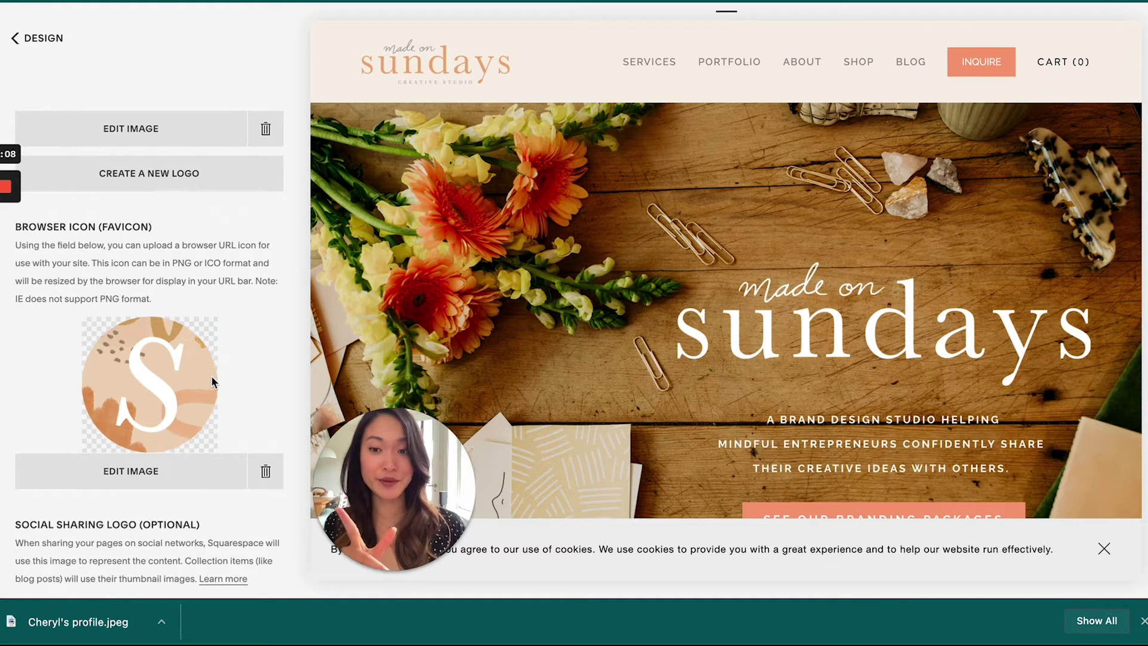
{"action": "scroll", "coordinate": [211, 376], "scroll_direction": "down", "scroll_amount": 1}
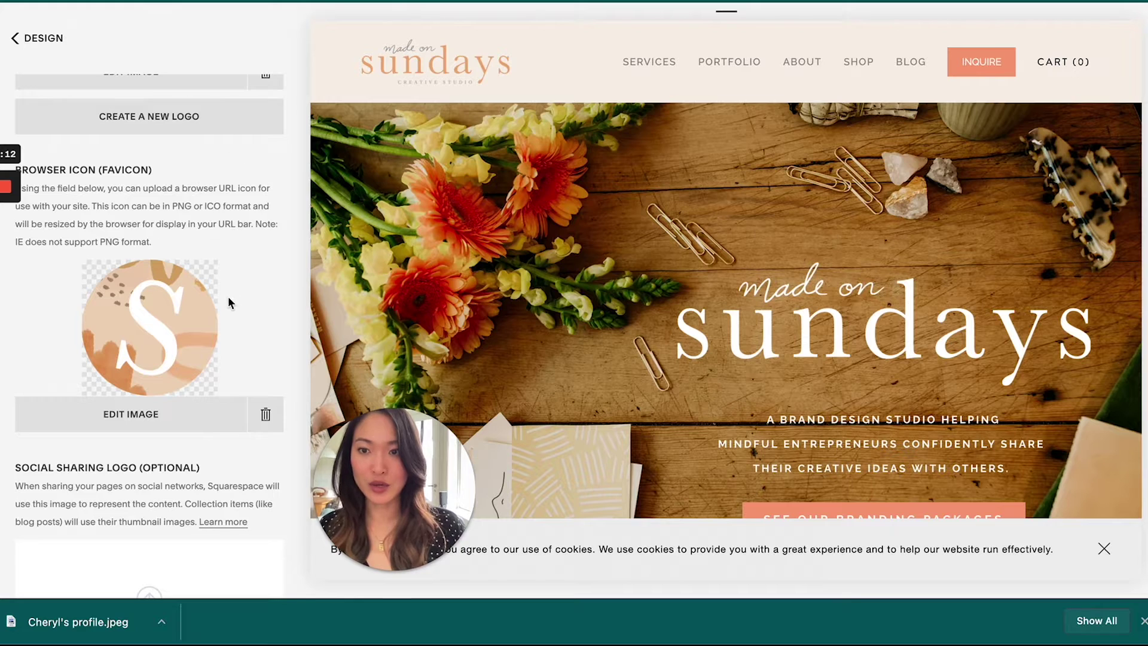
{"action": "scroll", "coordinate": [229, 302], "scroll_direction": "down", "scroll_amount": 2}
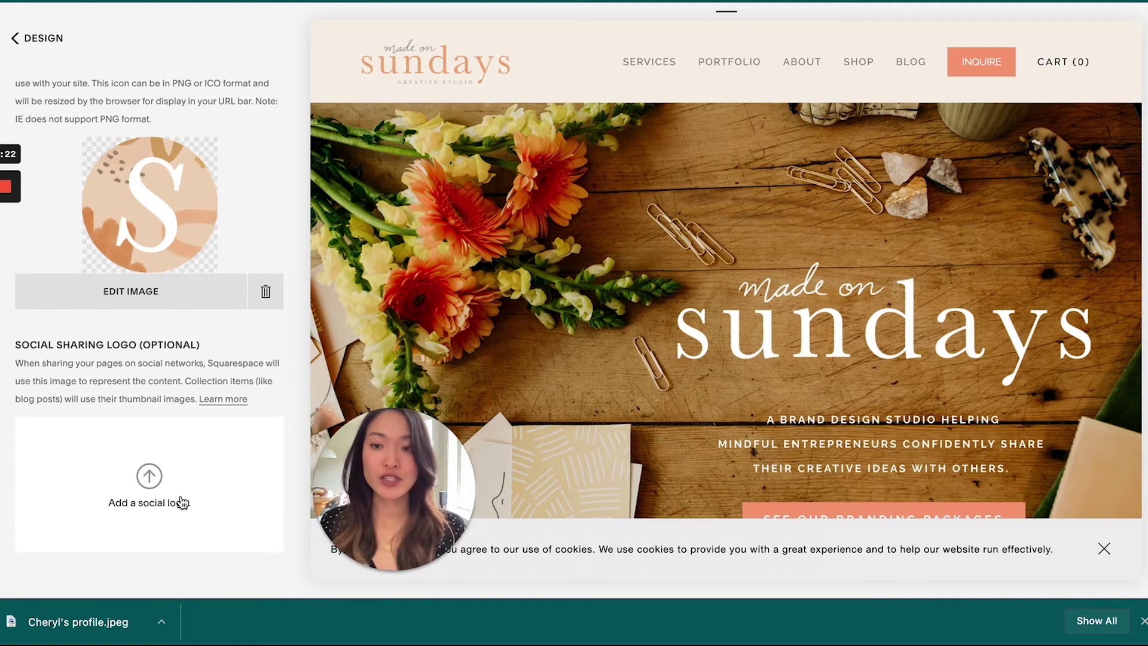
Upload the profile JPEG as the Social Sharing Logo, save, and return to the Home menu.
{"action": "left_click", "coordinate": [149, 477]}
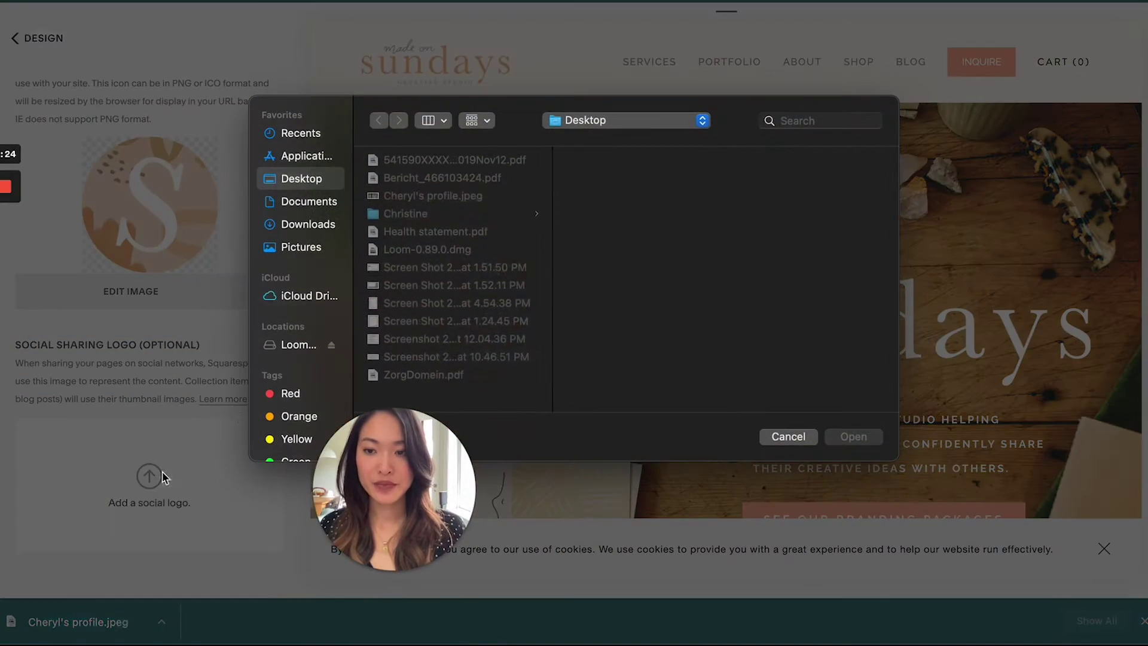
{"action": "double_click", "coordinate": [406, 197]}
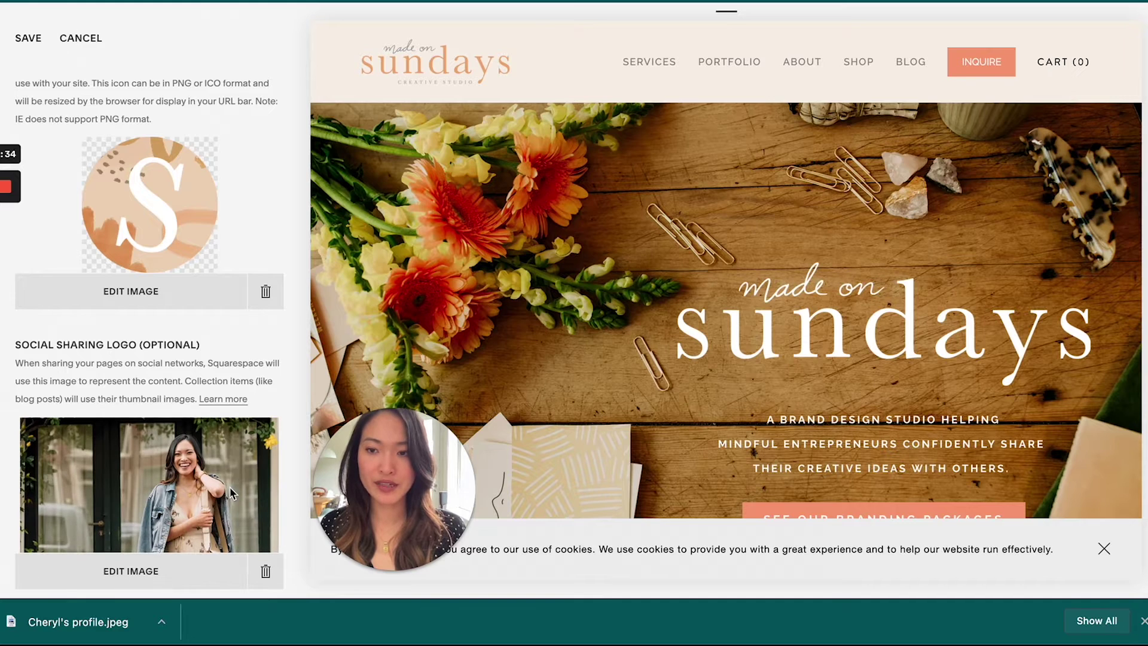
{"action": "left_click", "coordinate": [31, 40]}
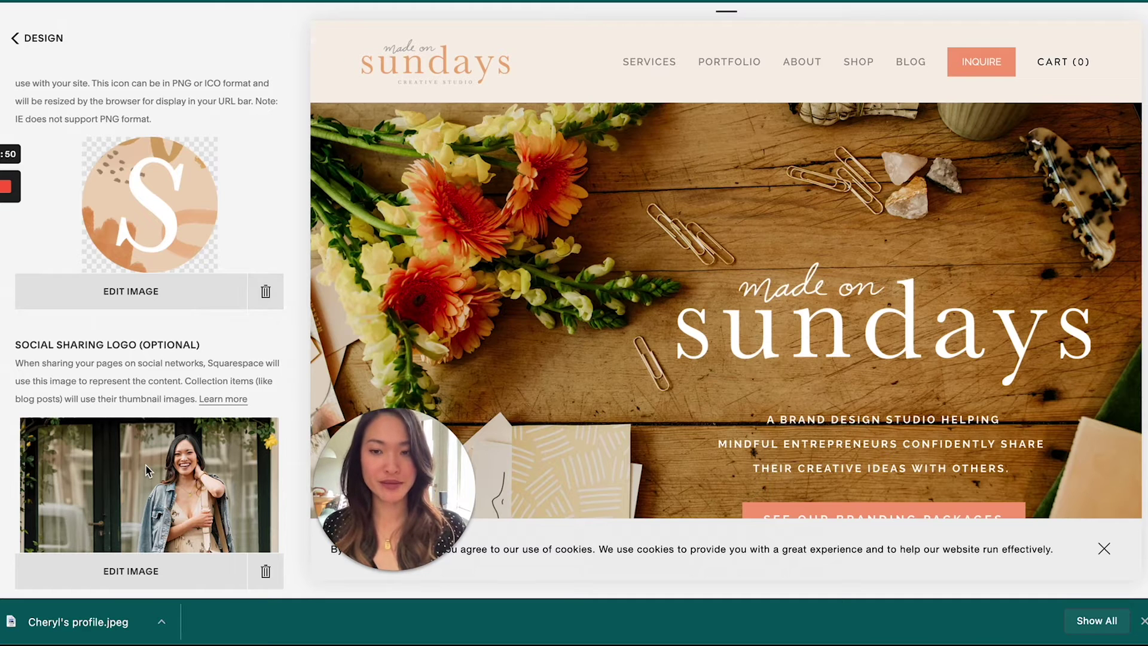
{"action": "left_click", "coordinate": [32, 39]}
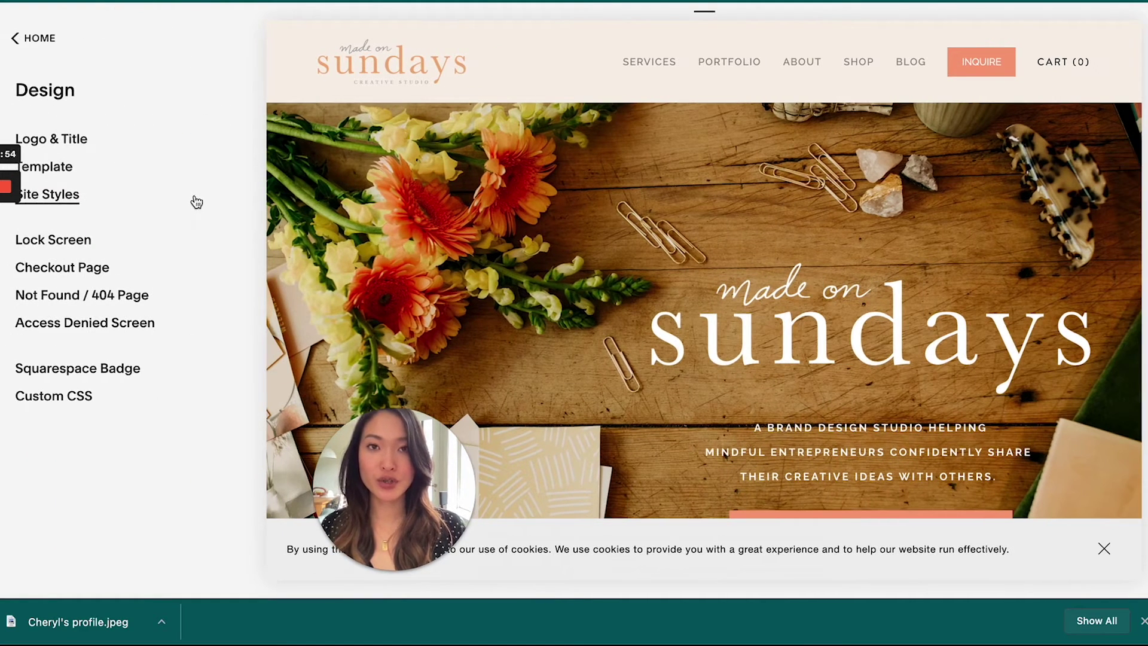
{"action": "left_click", "coordinate": [34, 42]}
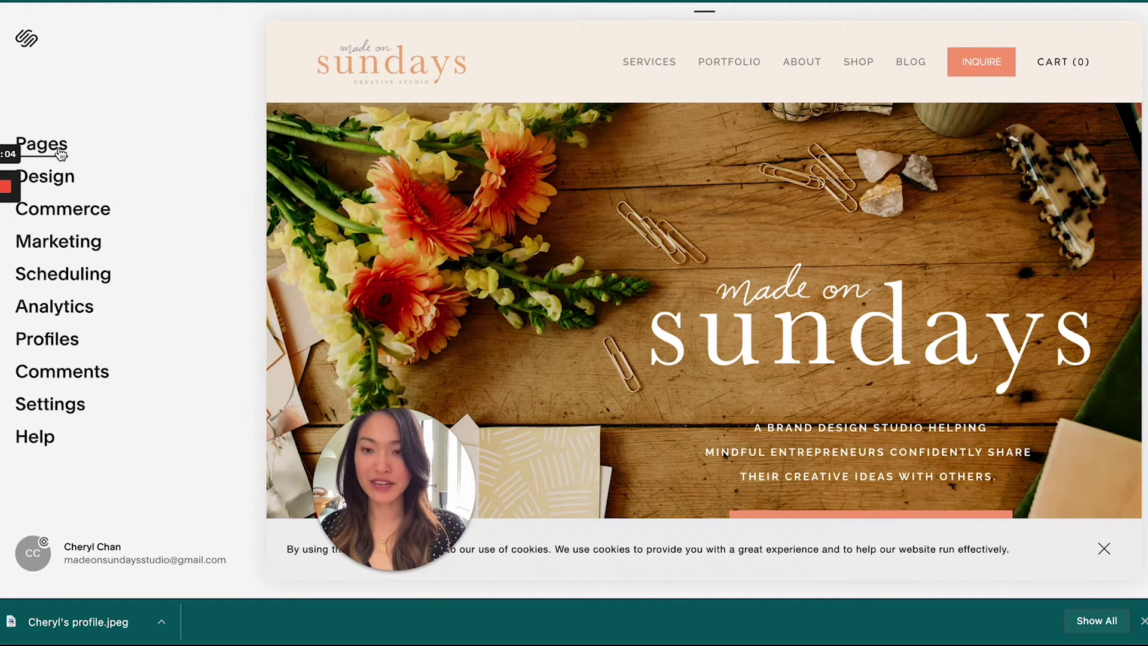
Open the Services page's Social Image settings and scroll to the Alternate Social Sharing Image slot.
{"action": "left_click", "coordinate": [60, 155]}
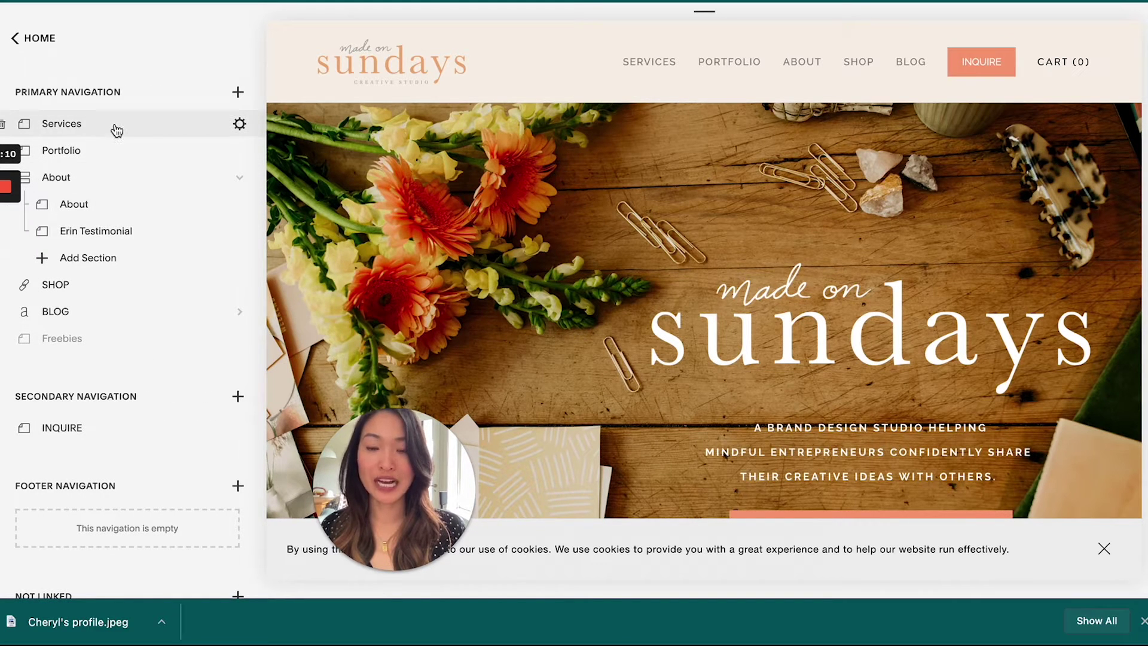
{"action": "left_click", "coordinate": [239, 128]}
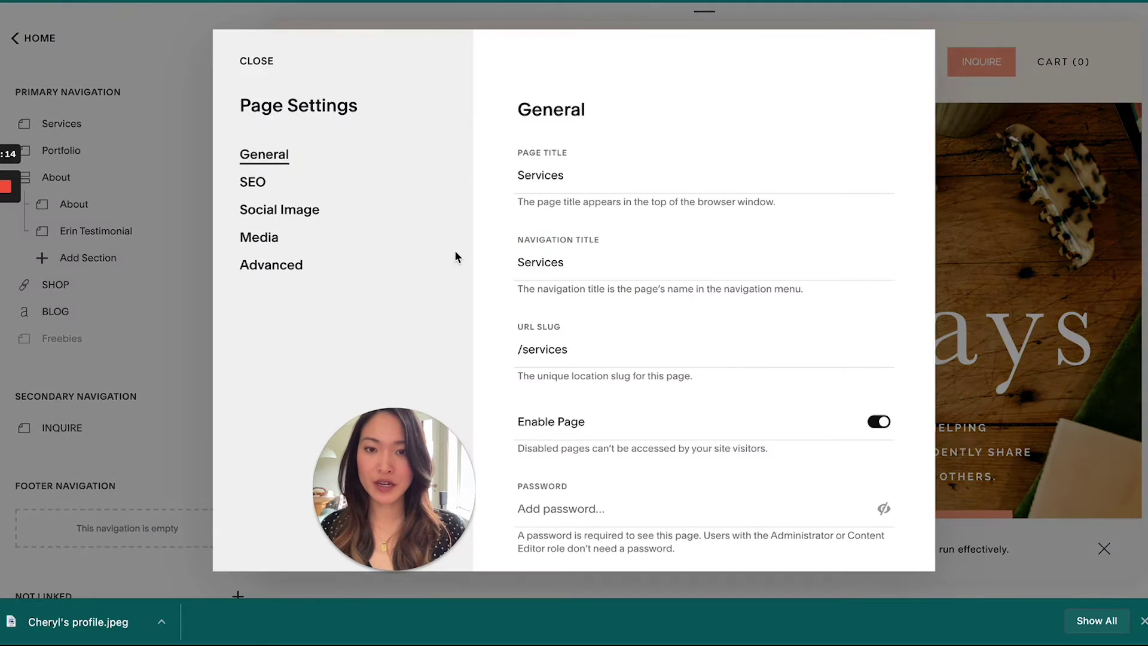
{"action": "left_click_drag", "start_coordinate": [381, 450], "coordinate": [111, 418]}
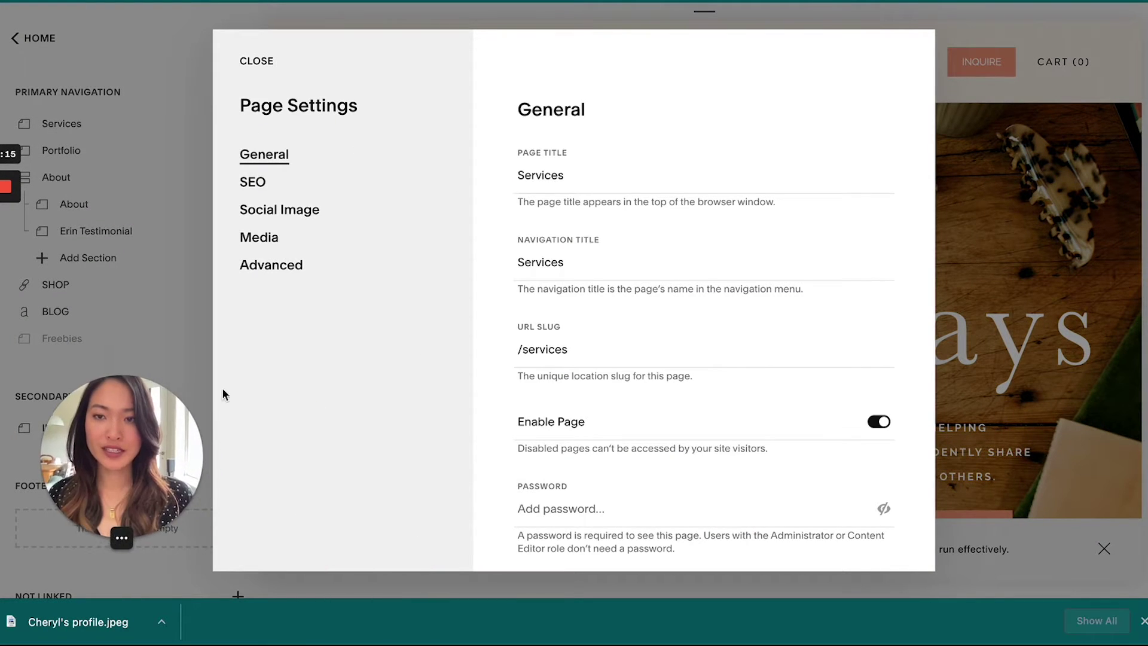
{"action": "left_click", "coordinate": [284, 215]}
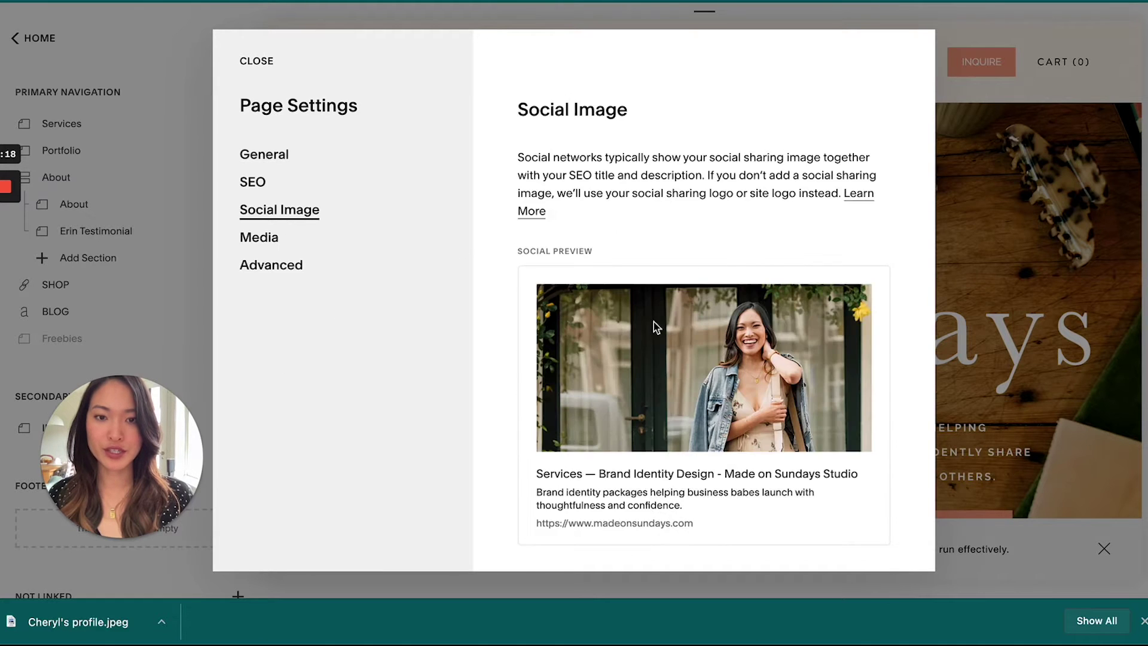
{"action": "scroll", "coordinate": [658, 326], "scroll_direction": "down", "scroll_amount": 3}
{"action": "scroll", "coordinate": [672, 211], "scroll_direction": "up", "scroll_amount": 2}
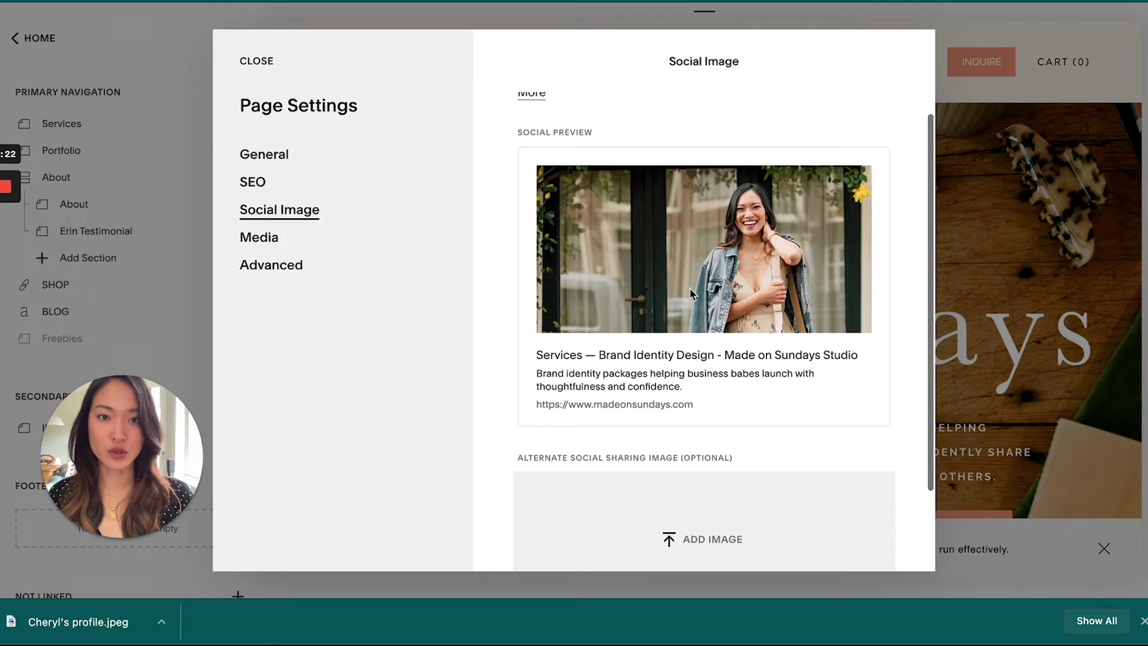
{"action": "scroll", "coordinate": [692, 291], "scroll_direction": "down", "scroll_amount": 2}
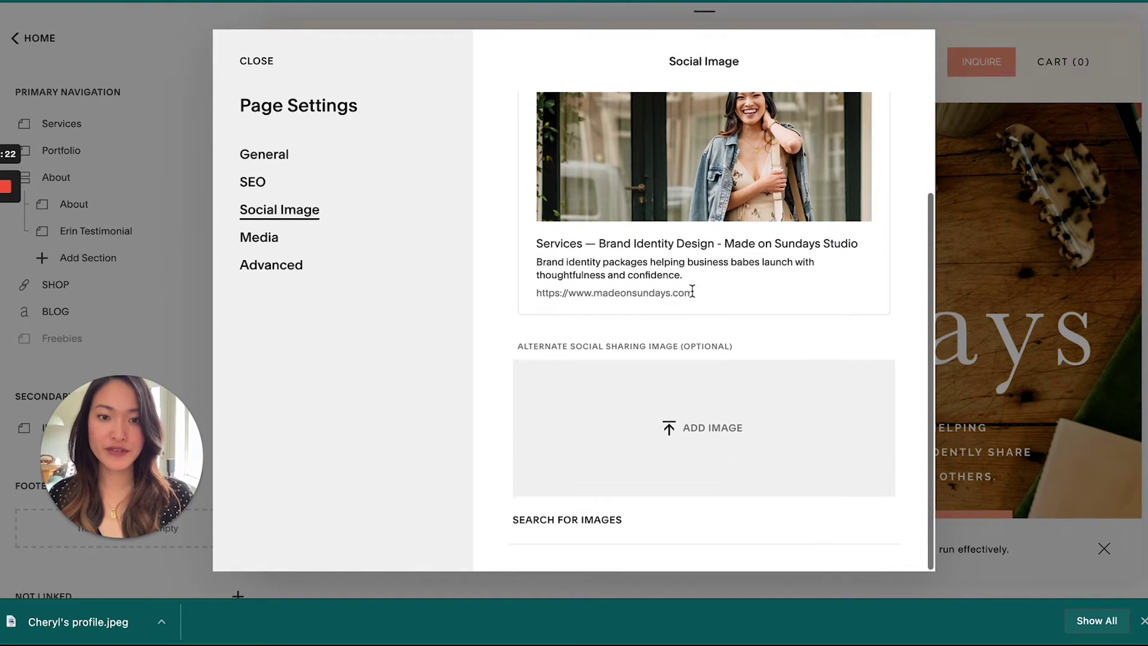
Upload the profile JPEG from the Desktop as the Services page's alternate sharing image.
{"action": "left_click", "coordinate": [696, 432]}
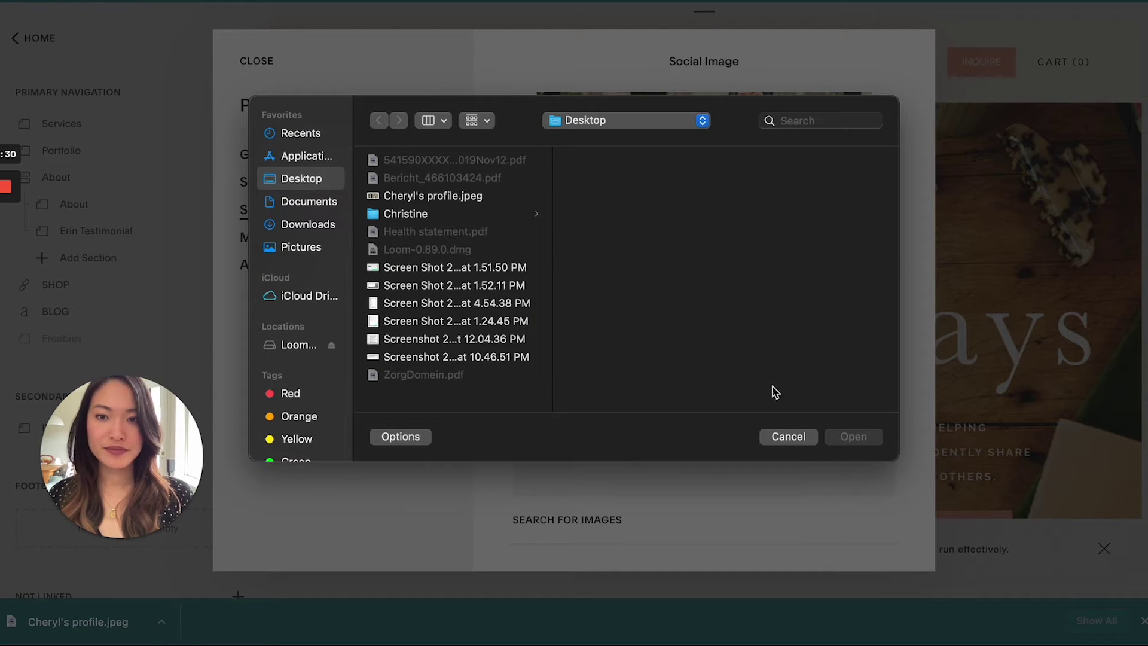
{"action": "left_click", "coordinate": [803, 437]}
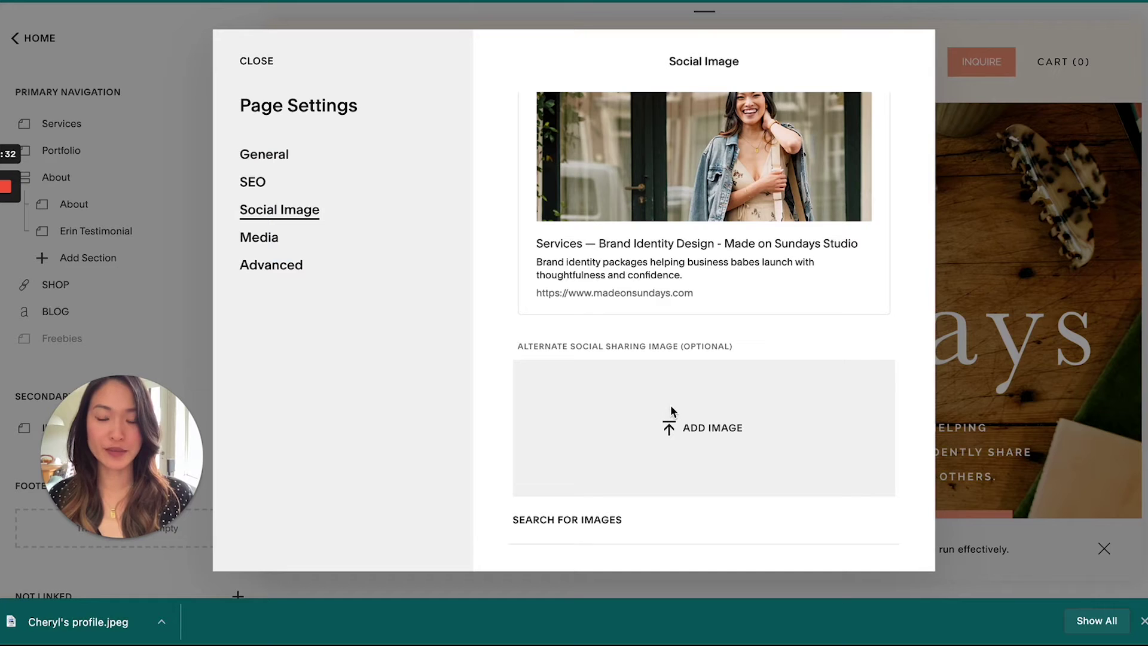
{"action": "left_click", "coordinate": [718, 440]}
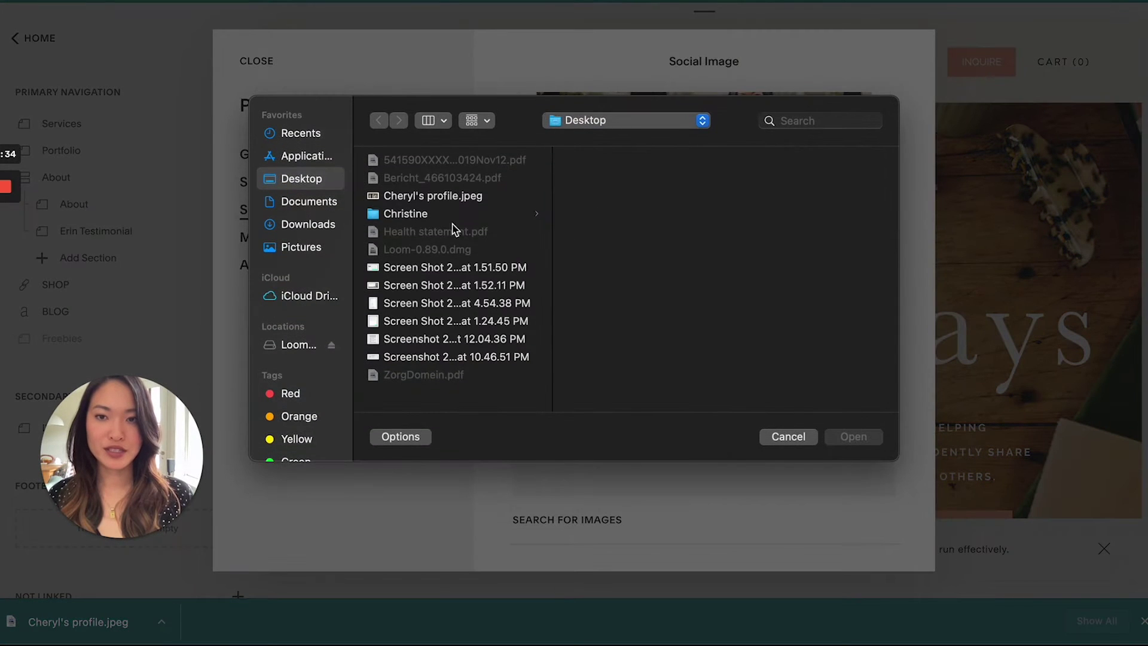
{"action": "double_click", "coordinate": [450, 199]}
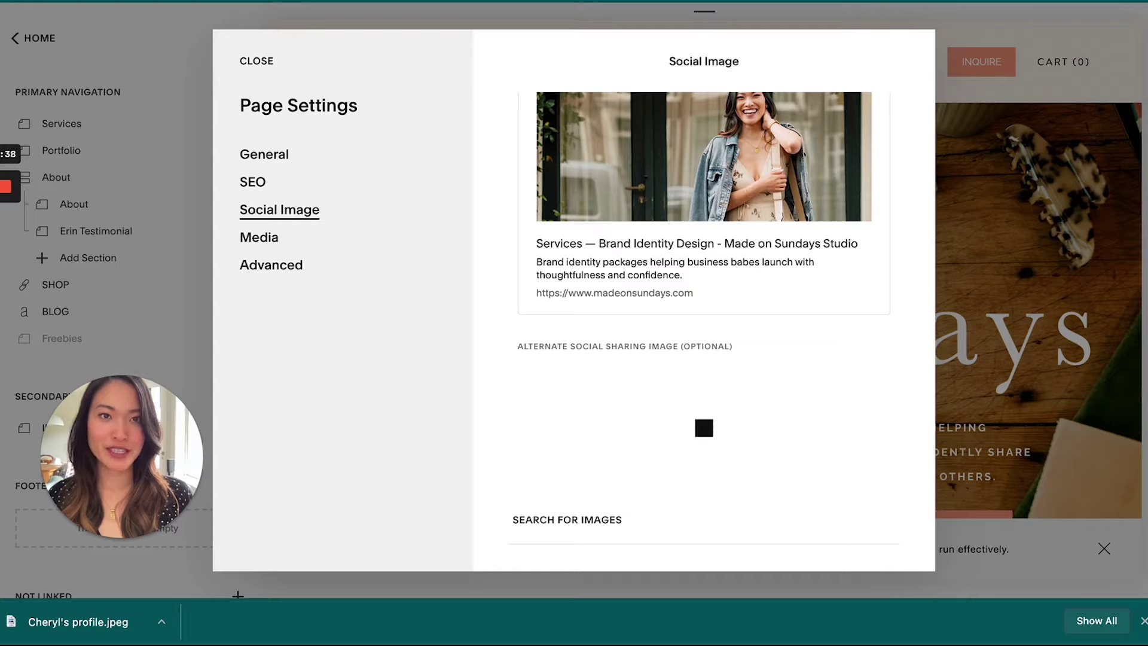
{"action": "key", "text": "ctrl+Tab"}
Add Page 2 and fill it with the photo of the woman holding a cup.
{"action": "left_click", "coordinate": [751, 531]}
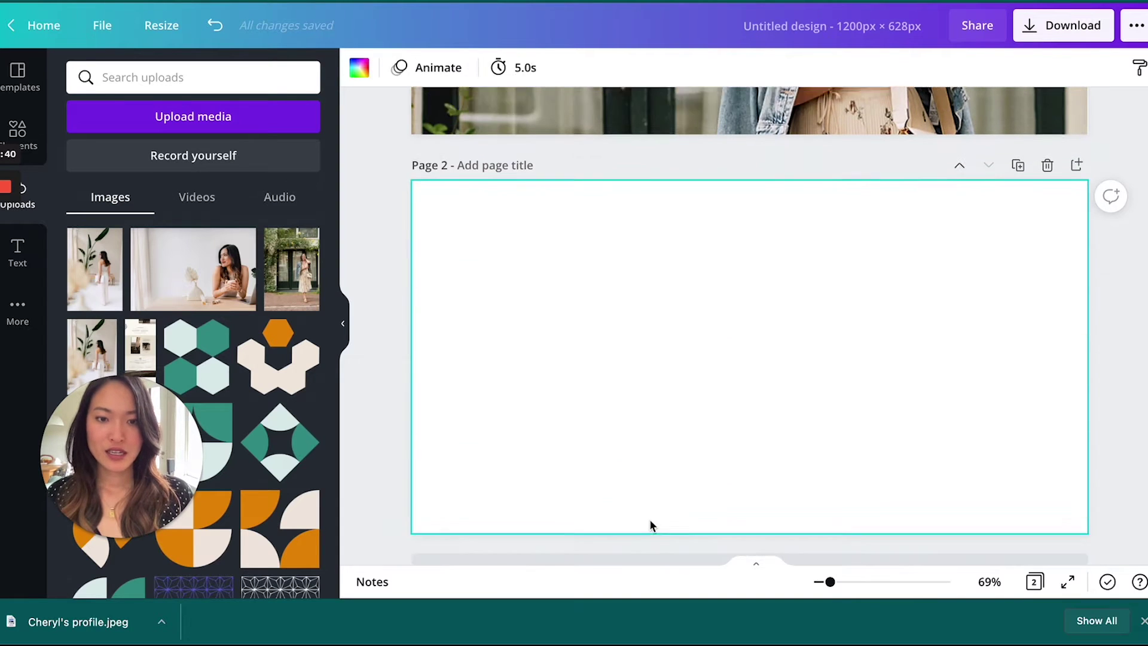
{"action": "left_click", "coordinate": [242, 241]}
{"action": "left_click_drag", "start_coordinate": [687, 354], "coordinate": [486, 279]}
{"action": "left_click_drag", "start_coordinate": [723, 376], "coordinate": [1139, 535]}
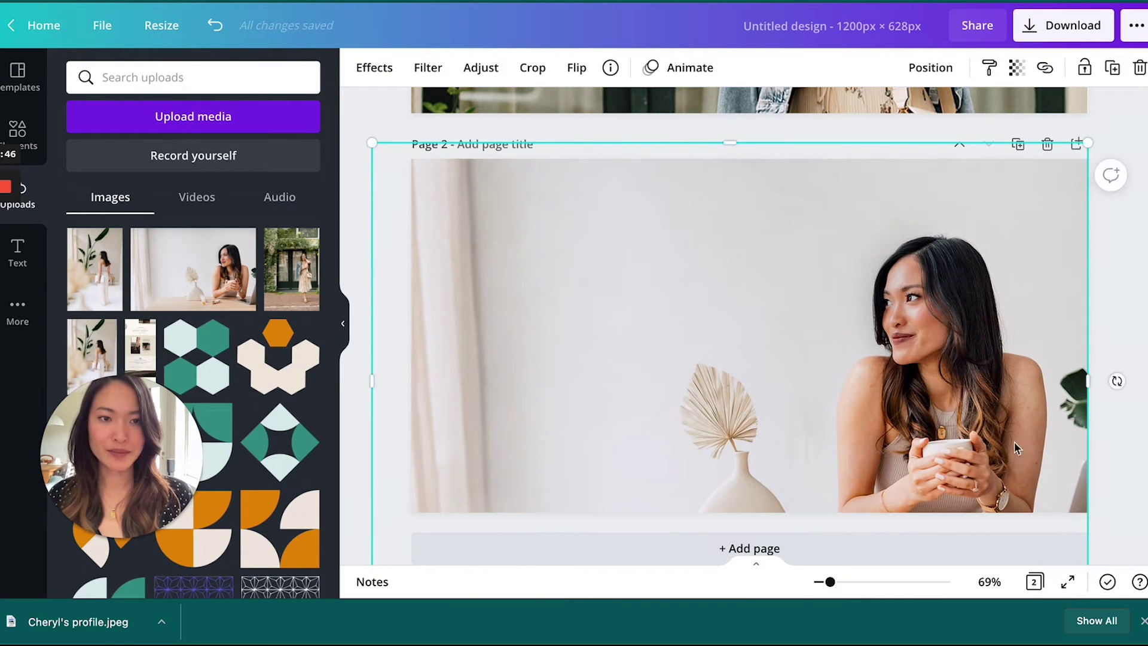
{"action": "double_click", "coordinate": [979, 449]}
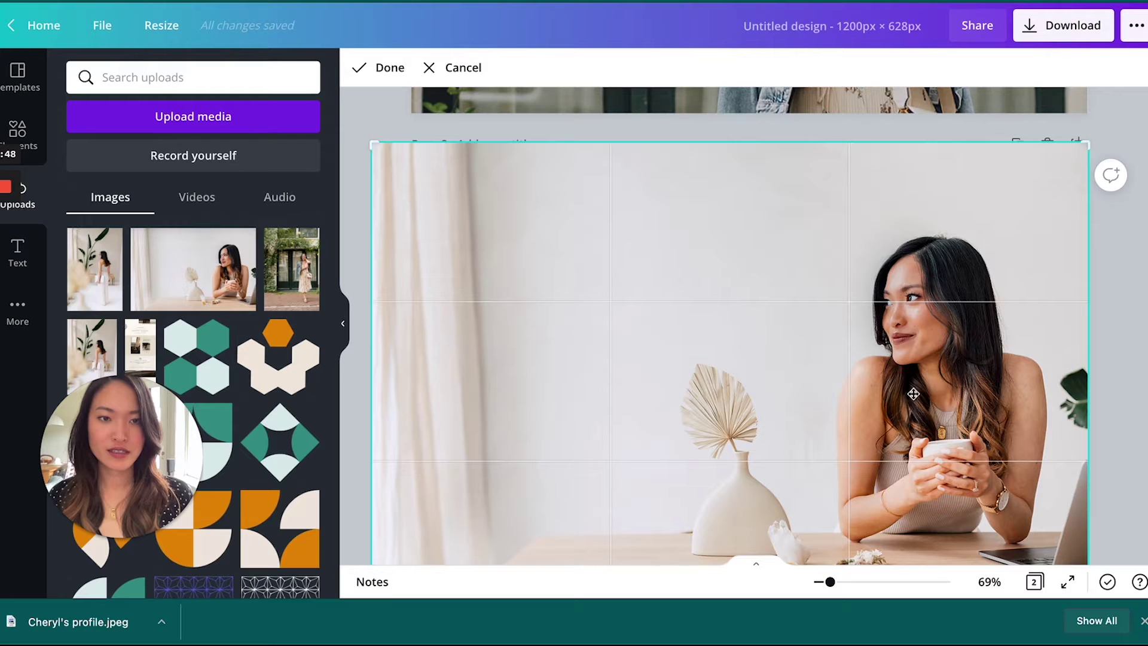
{"action": "key", "text": "Return"}
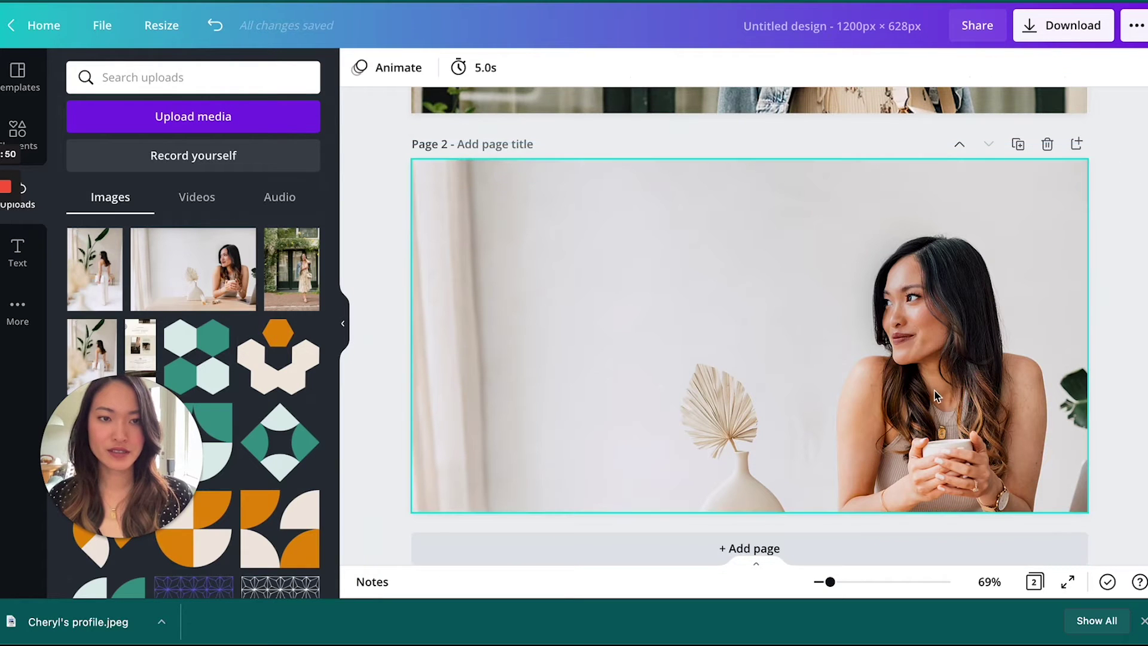
{"action": "double_click", "coordinate": [872, 401]}
{"action": "left_click", "coordinate": [1124, 354]}
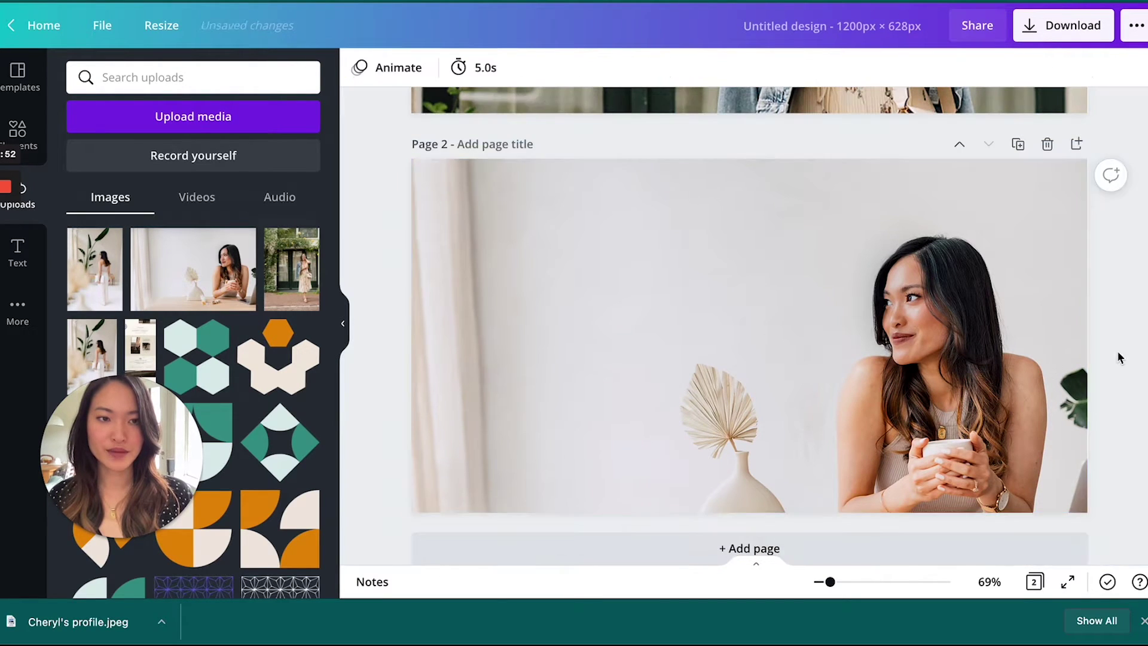
{"action": "left_click", "coordinate": [1055, 30]}
Download only page 2 of the design as a JPG, saved to the Desktop as a second profile image.
{"action": "left_click", "coordinate": [981, 140]}
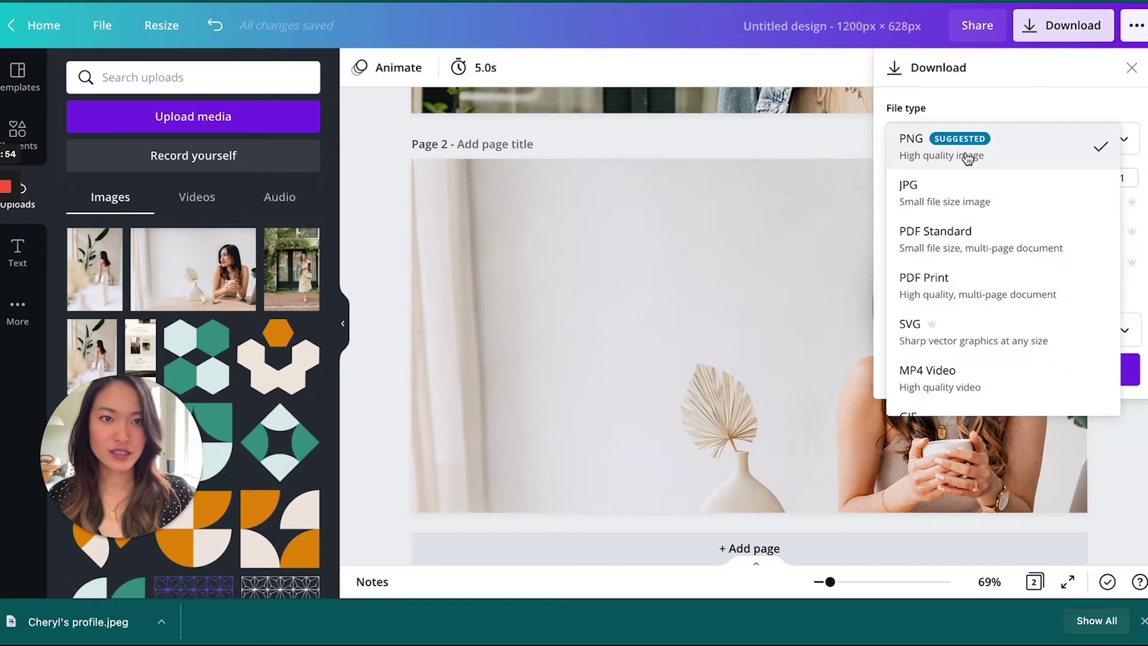
{"action": "left_click", "coordinate": [961, 191]}
{"action": "left_click", "coordinate": [976, 326]}
{"action": "left_click", "coordinate": [1122, 408]}
{"action": "left_click", "coordinate": [1077, 513]}
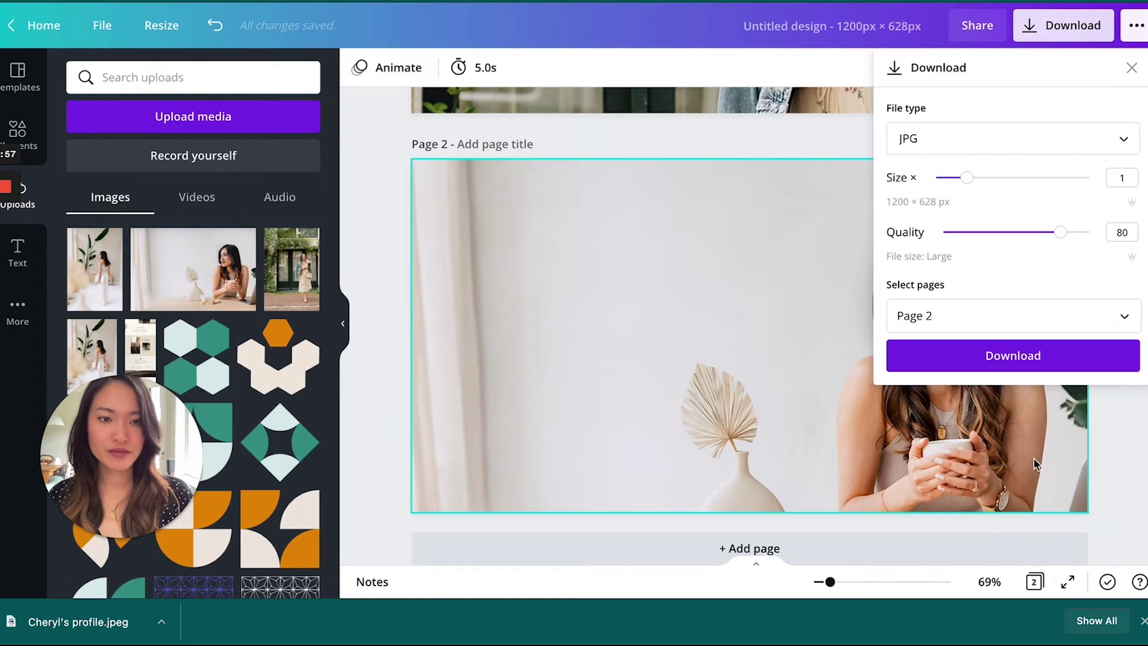
{"action": "left_click", "coordinate": [1024, 358]}
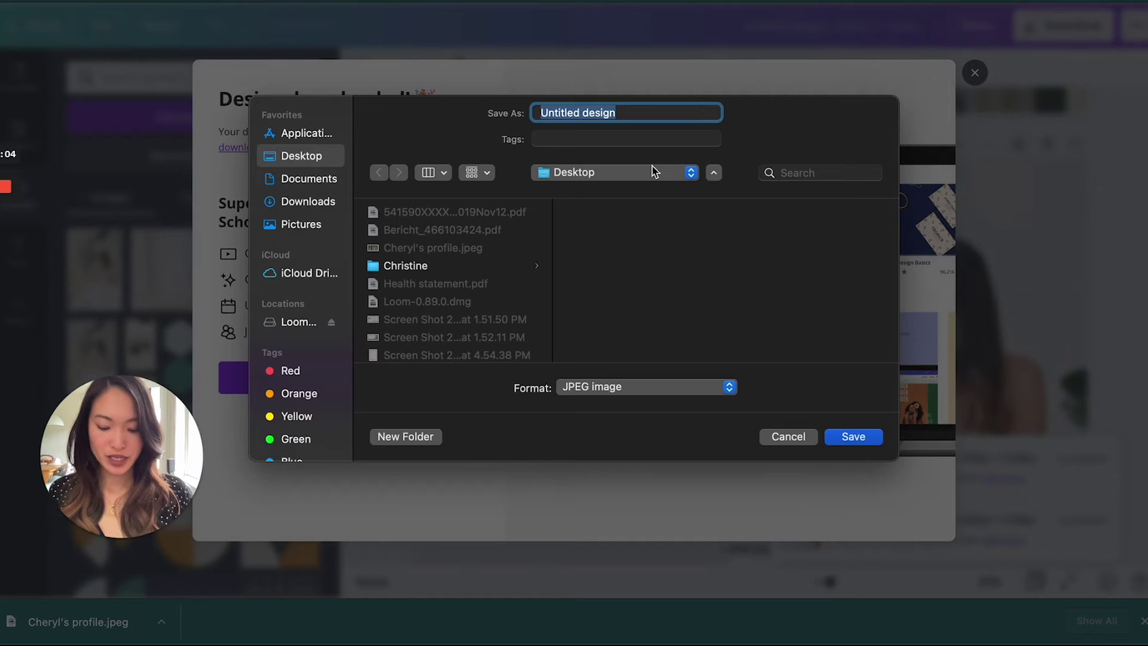
{"action": "type", "text": "cheryl's profile"}
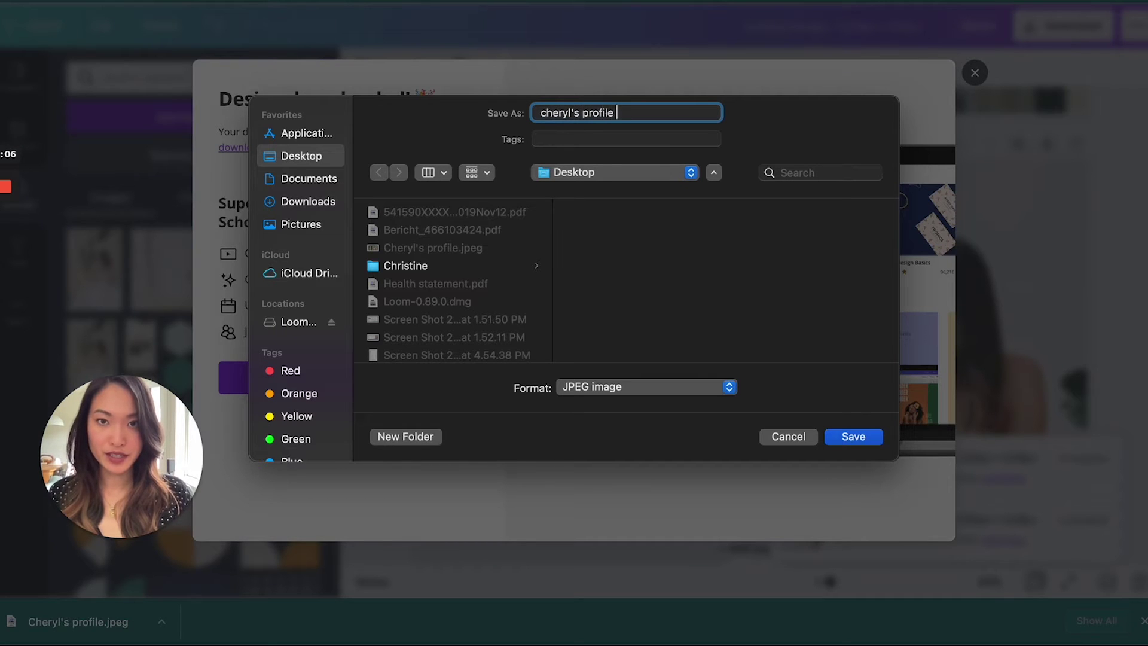
{"action": "type", "text": " 2"}
{"action": "key", "text": "Return"}
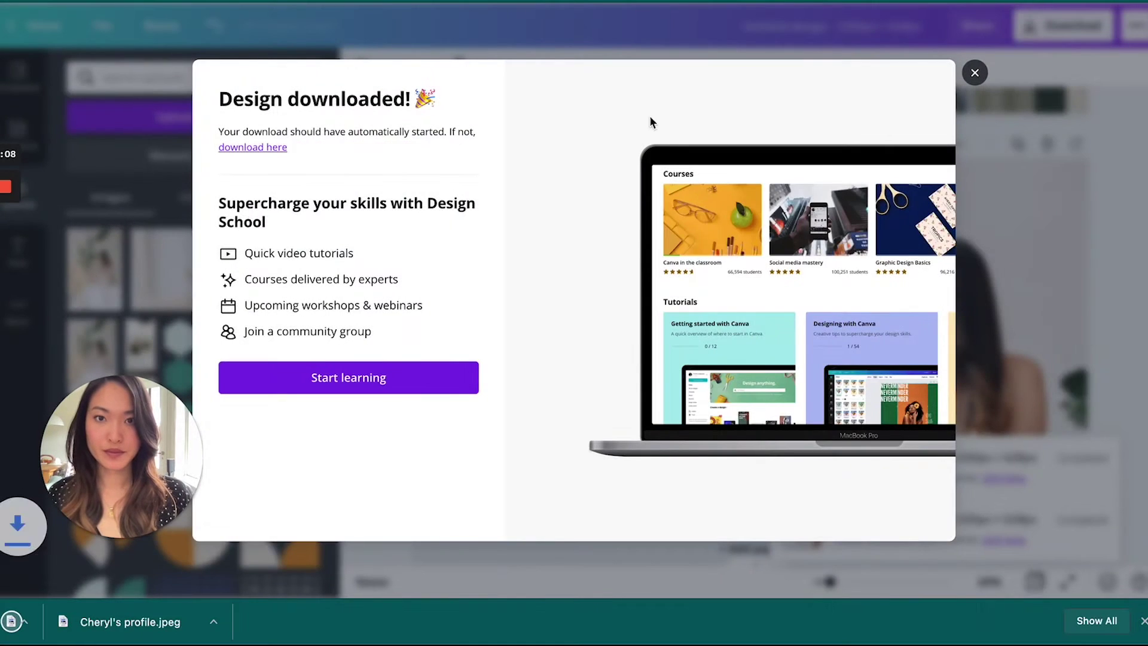
{"action": "key", "text": "ctrl+Tab"}
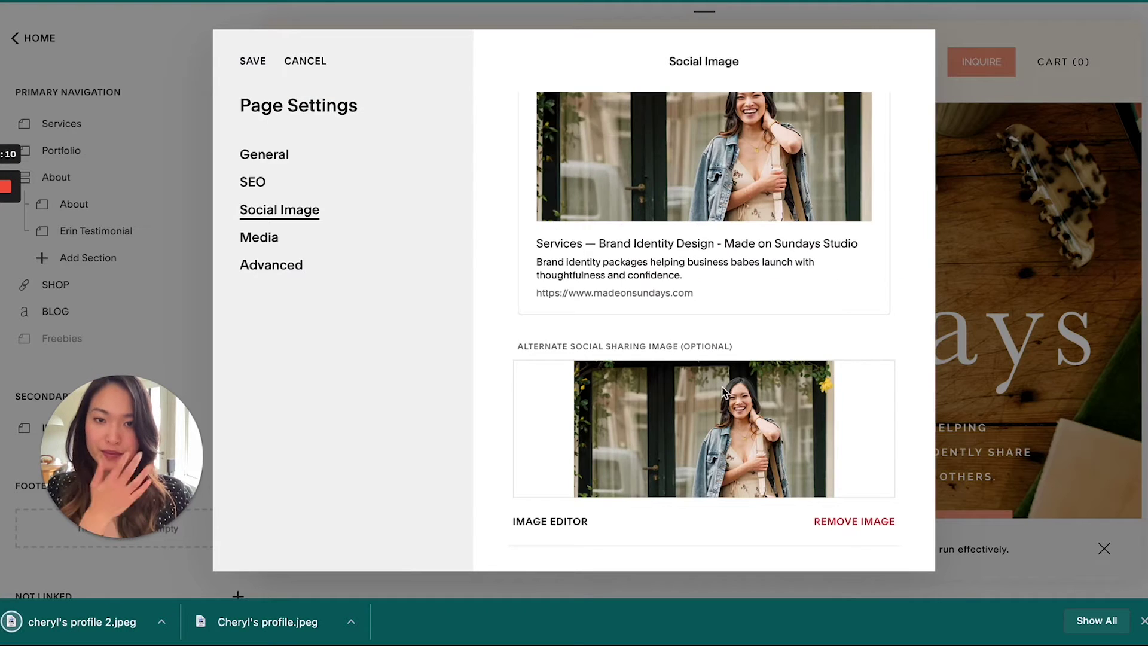
Replace the Services page's alternate sharing image with the newly downloaded profile JPEG.
{"action": "scroll", "coordinate": [724, 389], "scroll_direction": "down", "scroll_amount": 1}
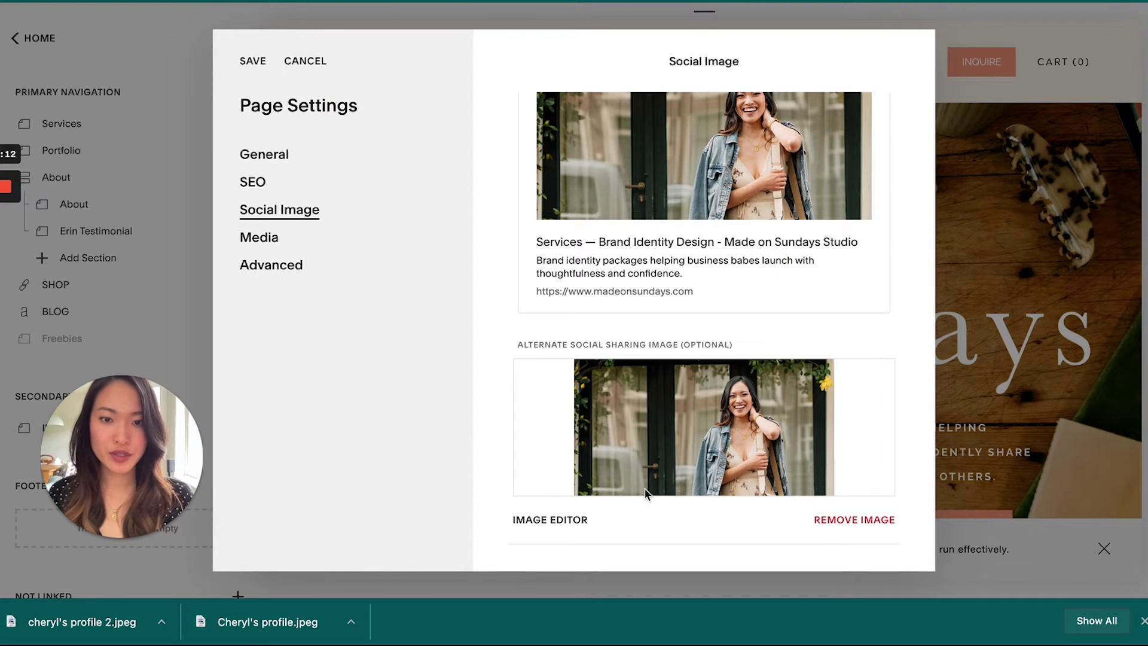
{"action": "left_click", "coordinate": [856, 525]}
{"action": "left_click", "coordinate": [743, 449]}
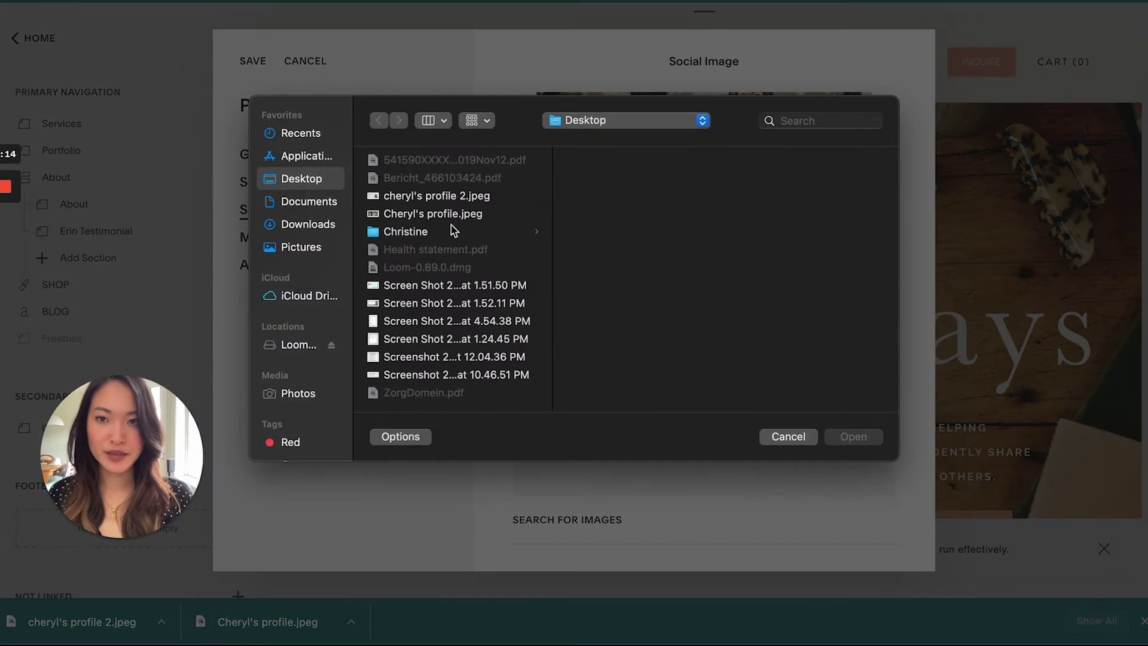
{"action": "double_click", "coordinate": [454, 198]}
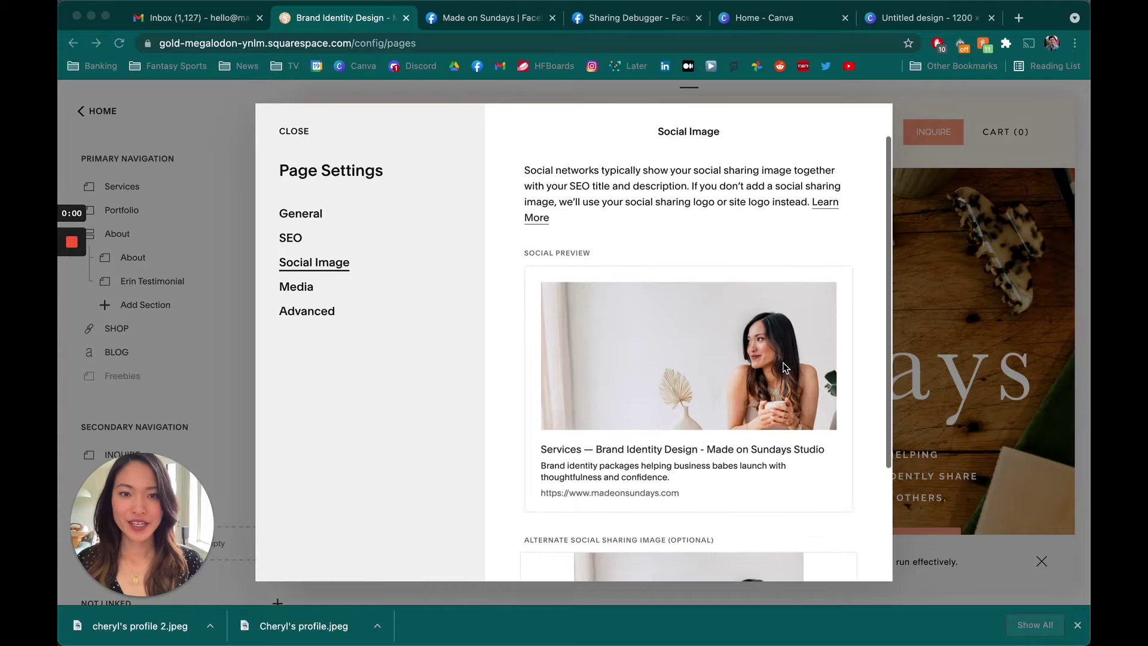
{"action": "scroll", "coordinate": [811, 322], "scroll_direction": "down", "scroll_amount": 2}
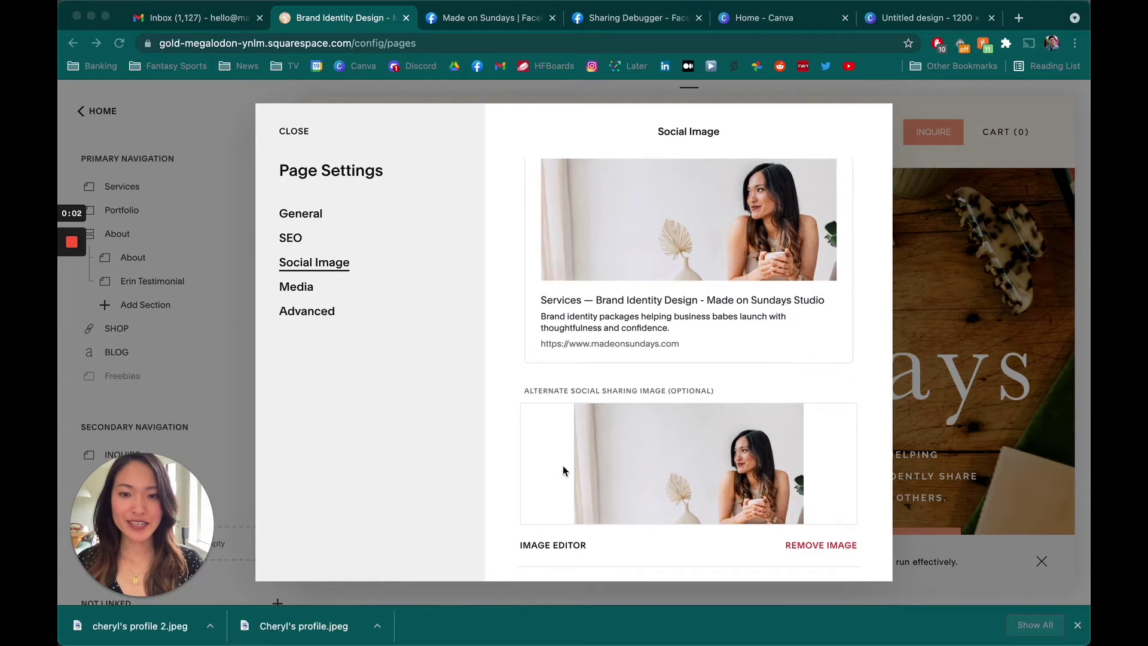
{"action": "scroll", "coordinate": [701, 474], "scroll_direction": "down", "scroll_amount": 1}
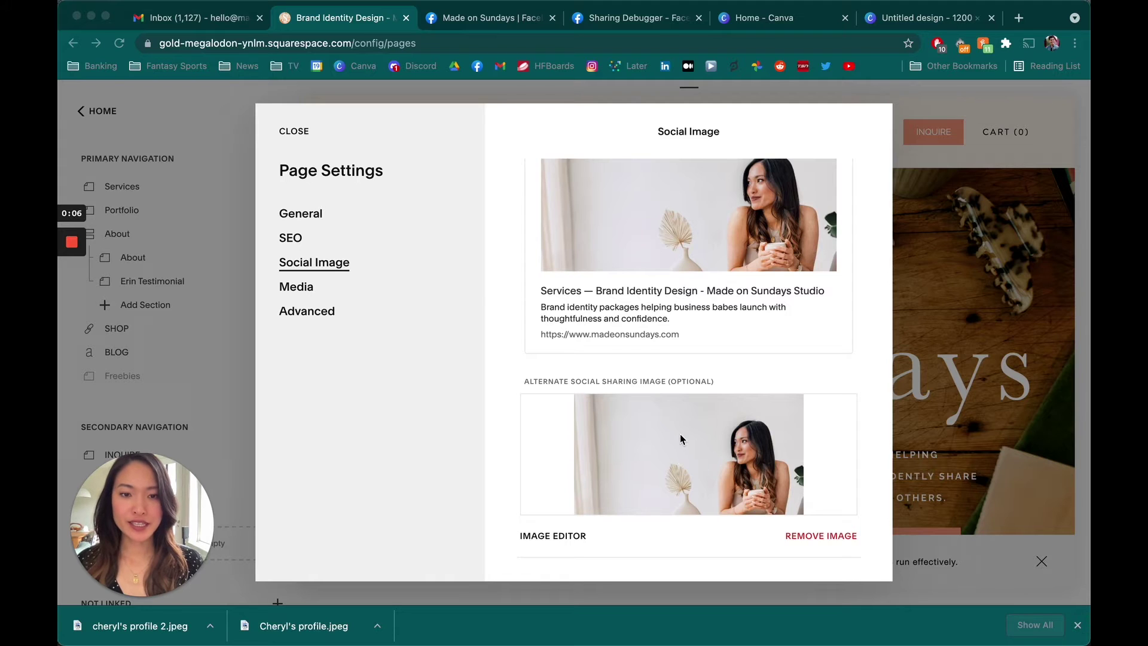
{"action": "scroll", "coordinate": [680, 436], "scroll_direction": "up", "scroll_amount": 5}
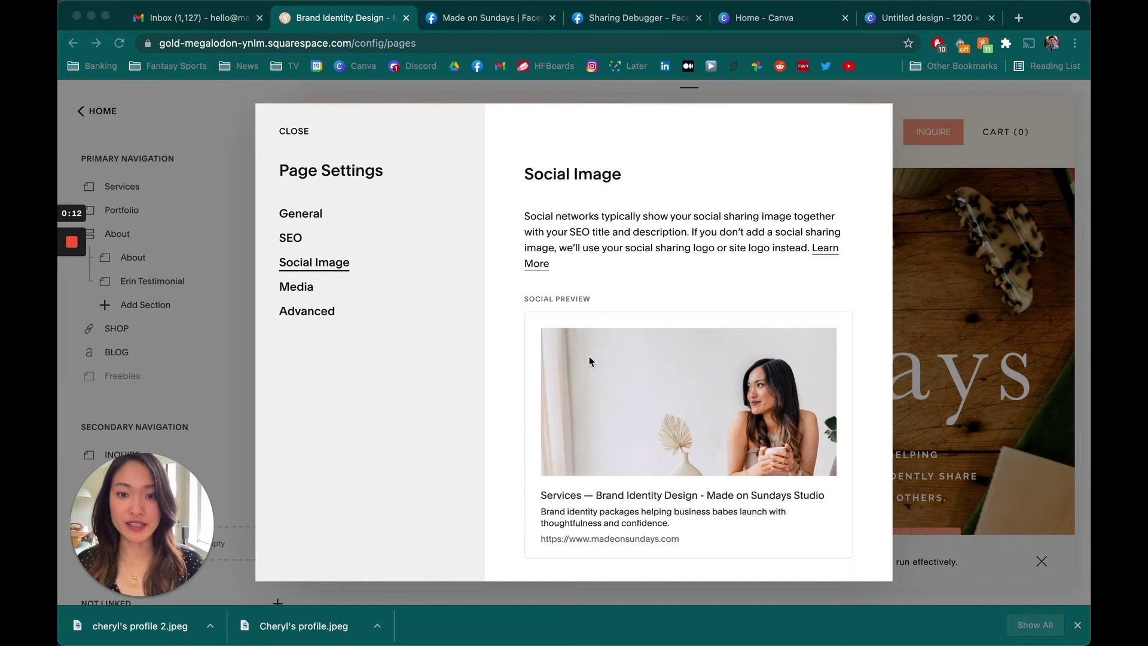
Close the Services page settings and bring up the HOME page's Social Image settings.
{"action": "left_click", "coordinate": [303, 137]}
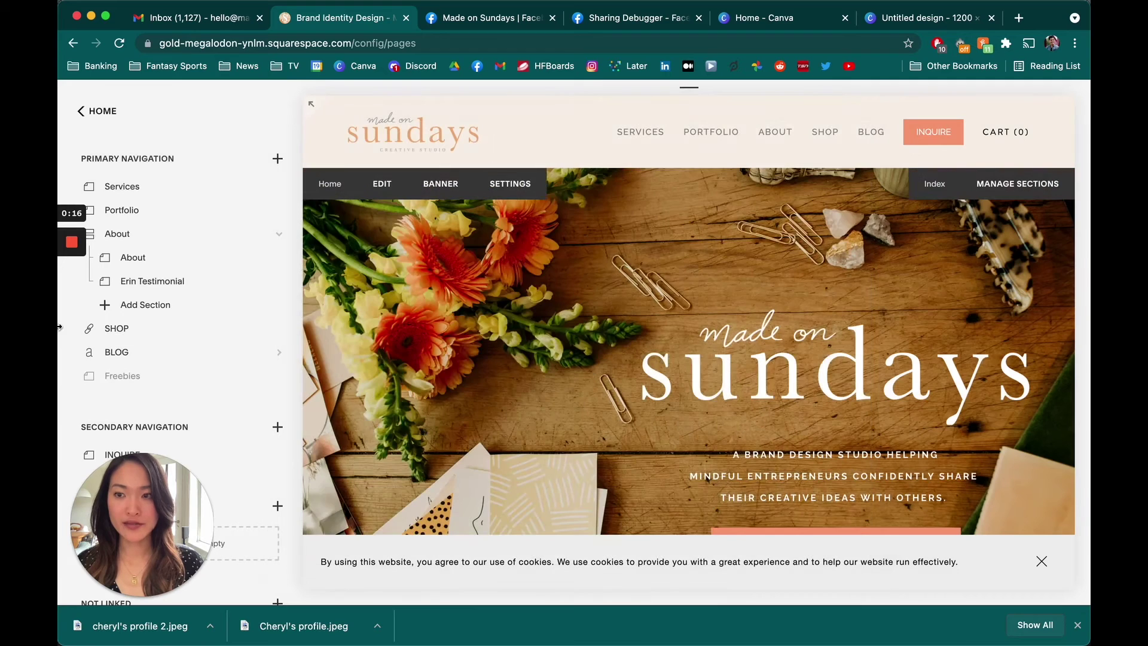
{"action": "scroll", "coordinate": [238, 363], "scroll_direction": "down", "scroll_amount": 2}
{"action": "scroll", "coordinate": [237, 363], "scroll_direction": "down", "scroll_amount": 8}
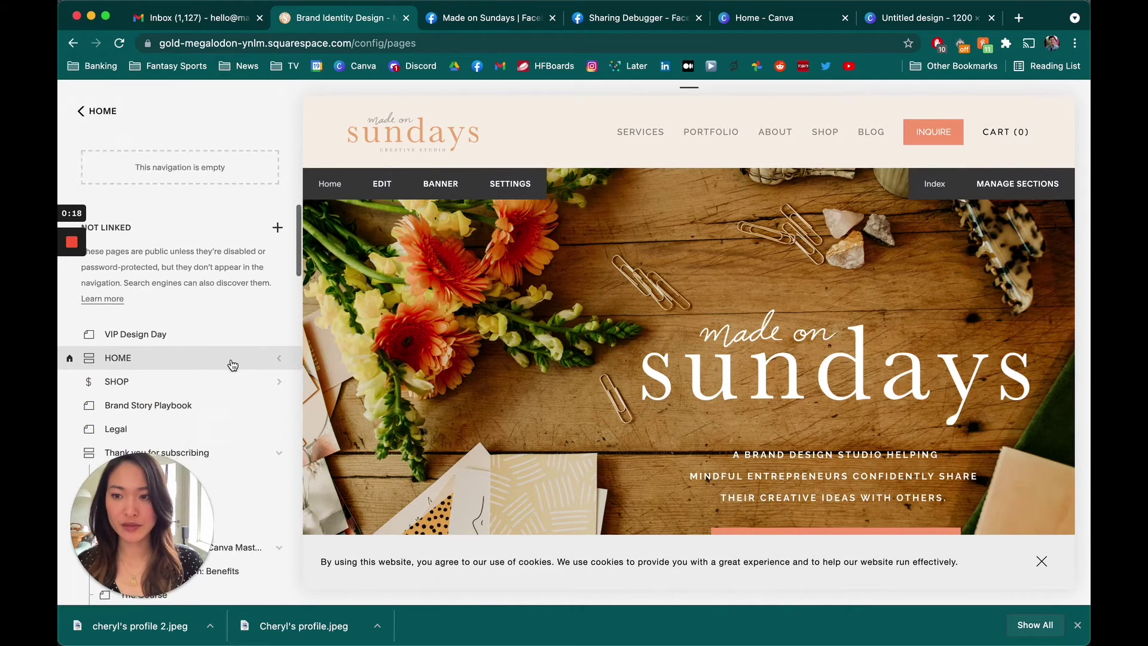
{"action": "left_click", "coordinate": [258, 327]}
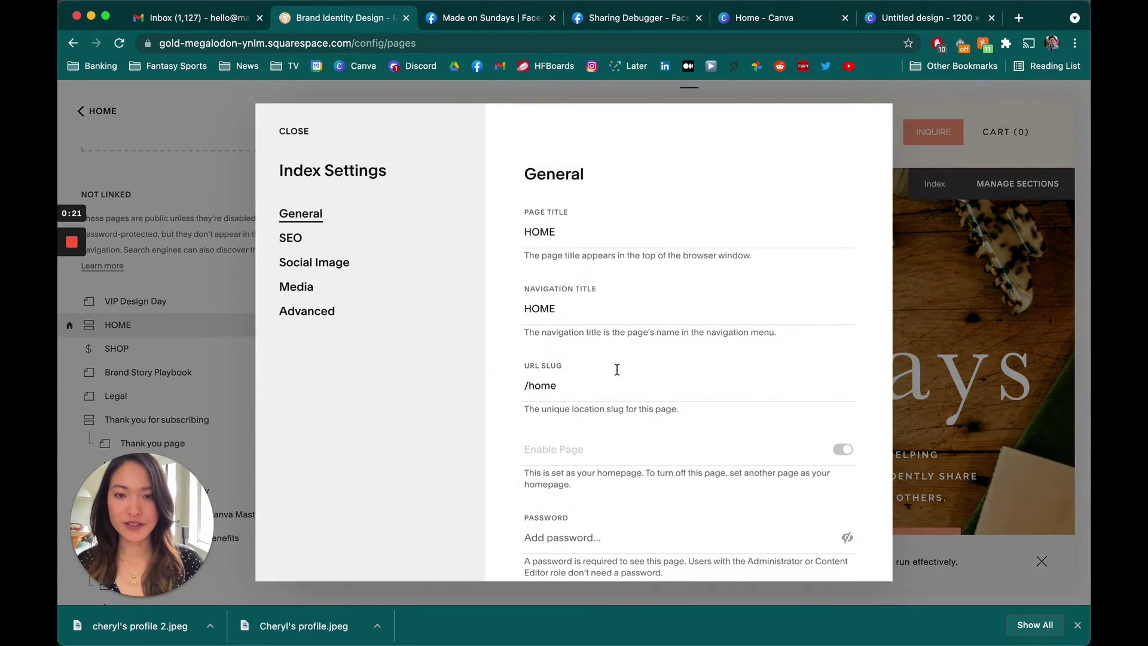
{"action": "scroll", "coordinate": [616, 369], "scroll_direction": "down", "scroll_amount": 4}
{"action": "left_click", "coordinate": [283, 269]}
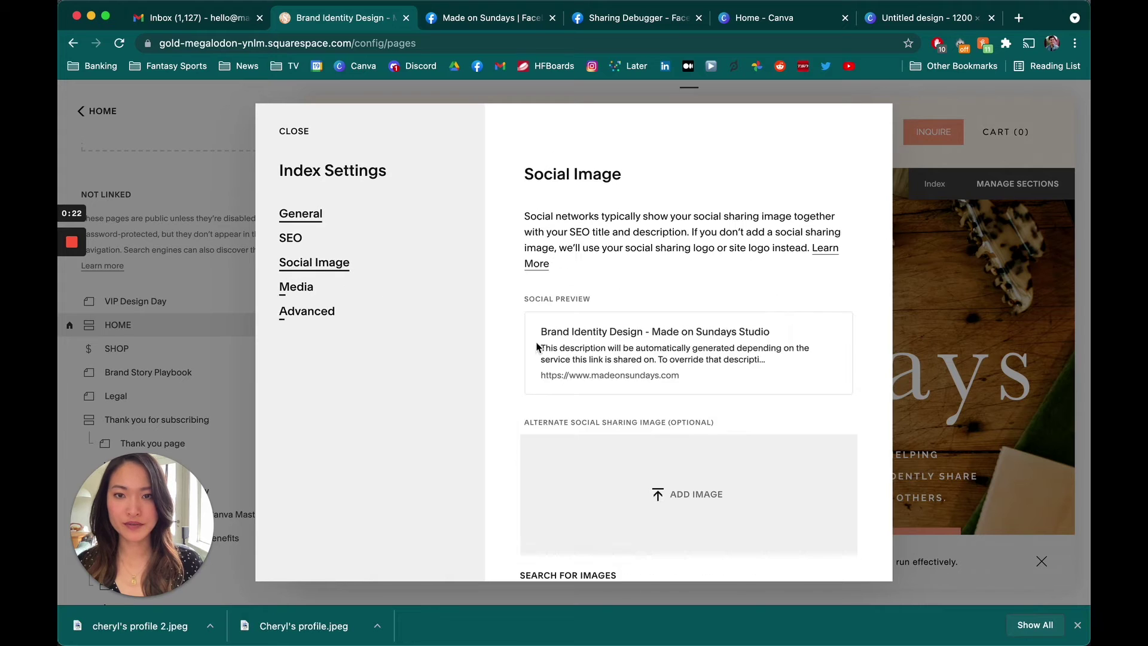
Review the homepage social image, close its settings and return to the Pages list.
{"action": "scroll", "coordinate": [605, 379], "scroll_direction": "down", "scroll_amount": 3}
{"action": "scroll", "coordinate": [605, 385], "scroll_direction": "up", "scroll_amount": 1}
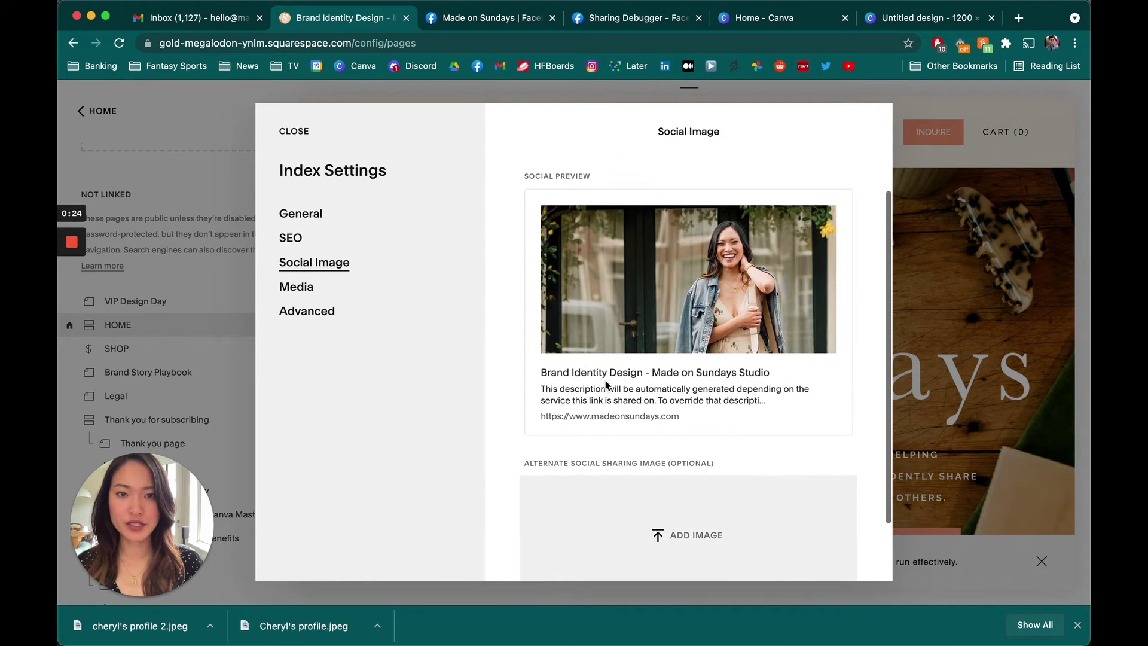
{"action": "scroll", "coordinate": [697, 418], "scroll_direction": "down", "scroll_amount": 2}
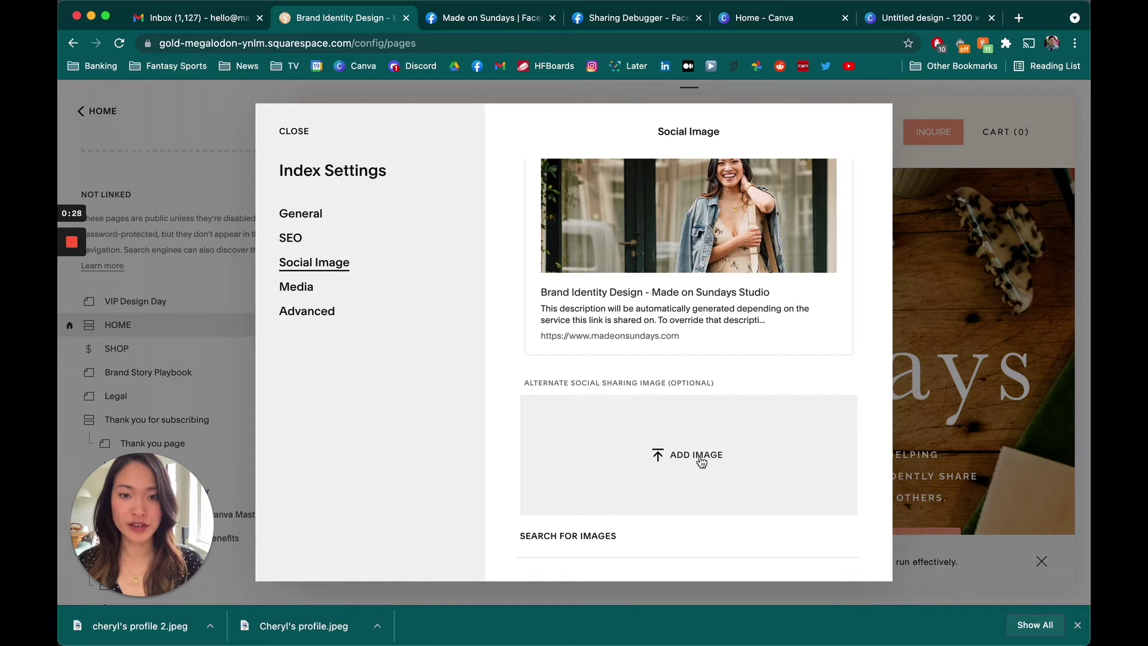
{"action": "left_click", "coordinate": [294, 132]}
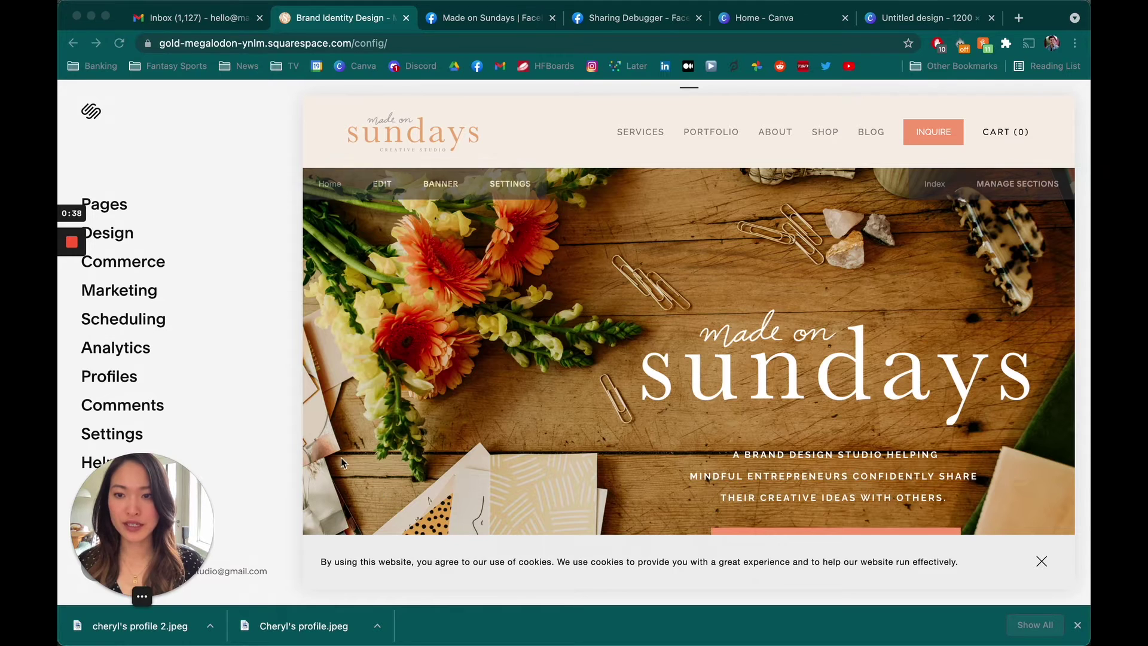
{"action": "left_click", "coordinate": [106, 206]}
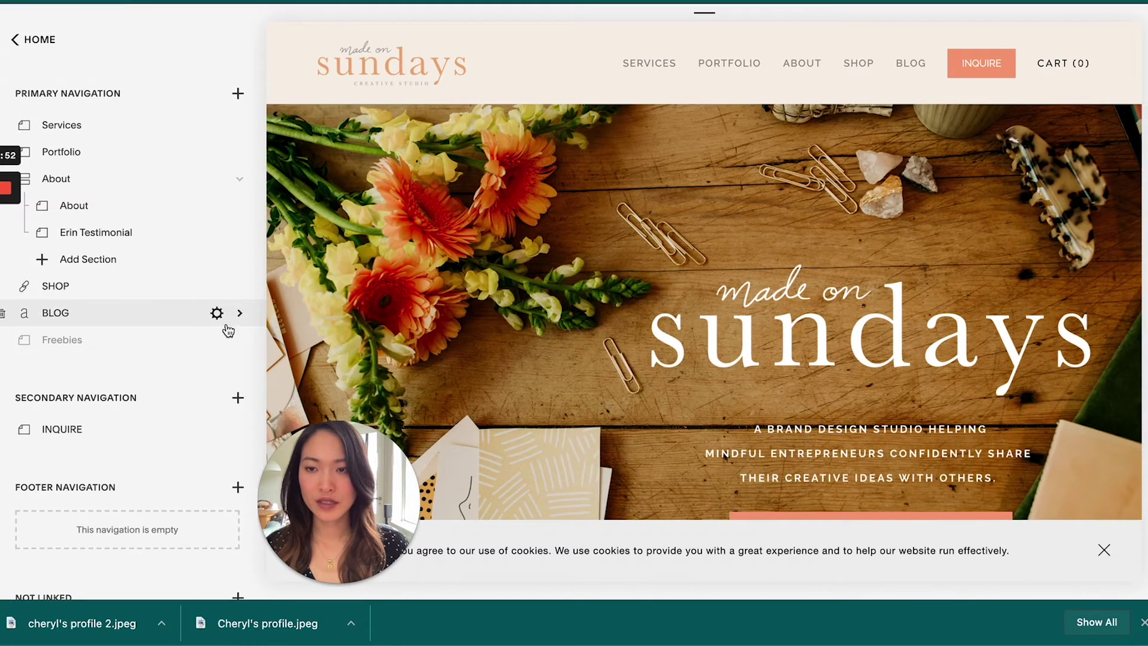
Open the BLOG post list and edit the 'How to Plan for a Brand Photoshoot' post.
{"action": "left_click", "coordinate": [227, 326]}
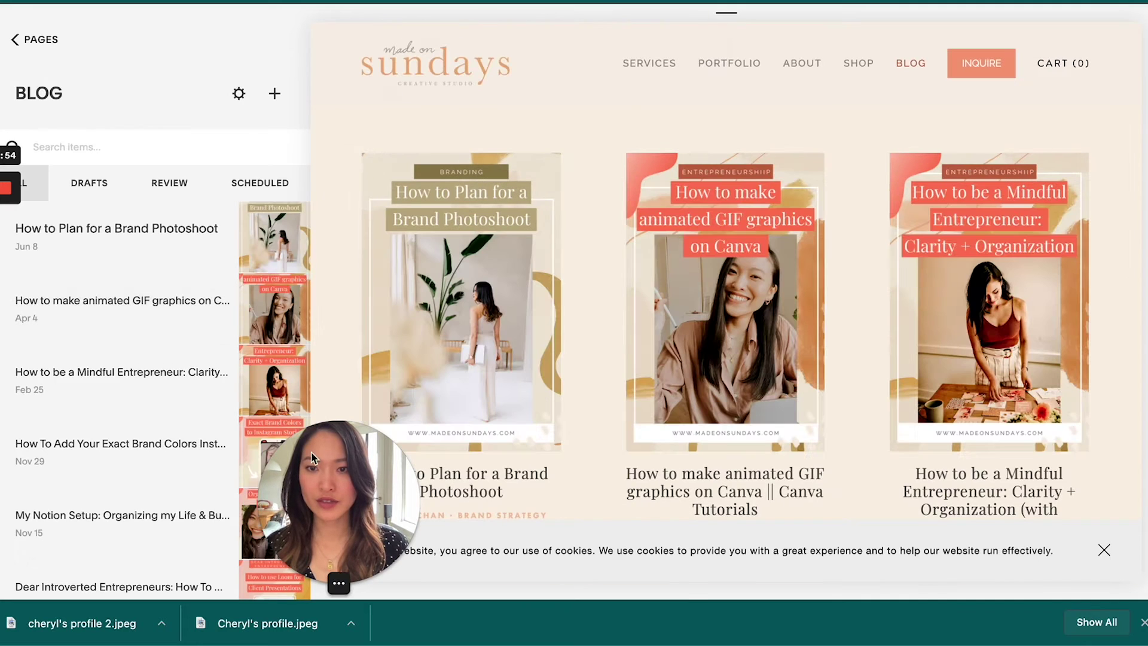
{"action": "left_click_drag", "start_coordinate": [313, 457], "coordinate": [443, 454]}
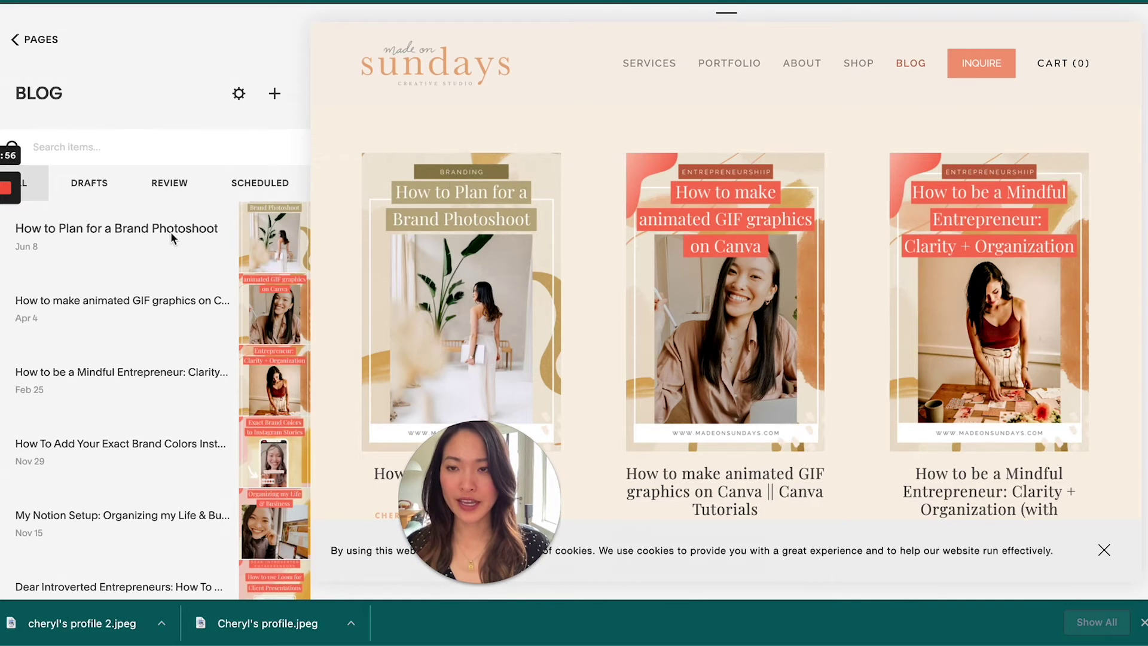
{"action": "mouse_move", "coordinate": [179, 236]}
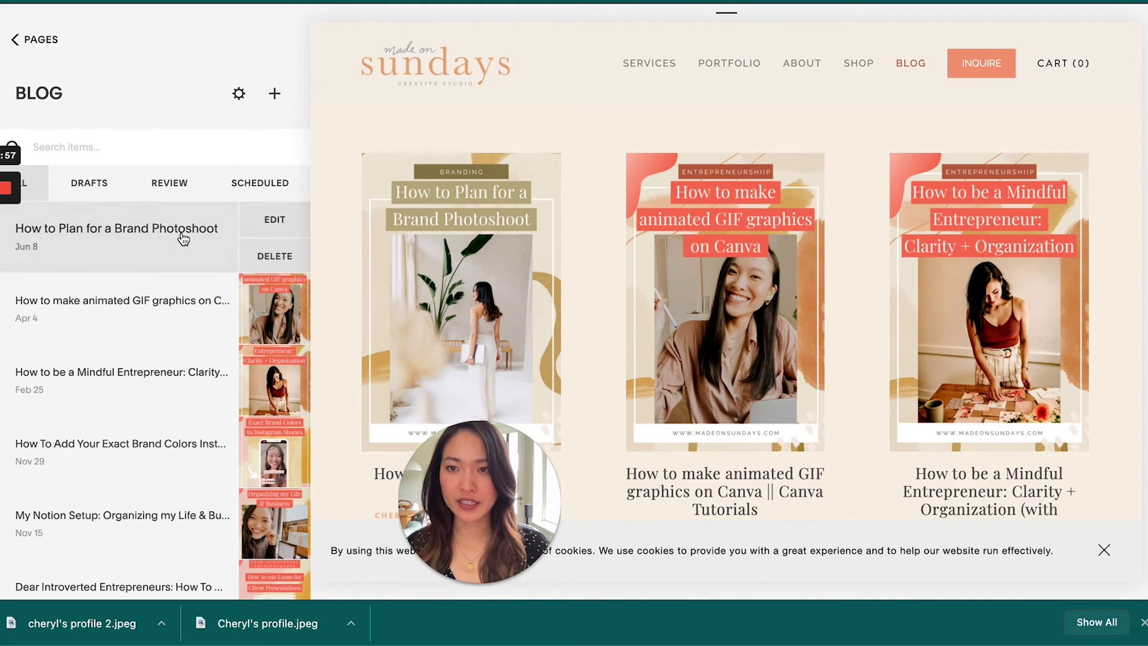
{"action": "left_click", "coordinate": [275, 222]}
{"action": "left_click_drag", "start_coordinate": [491, 487], "coordinate": [249, 450]}
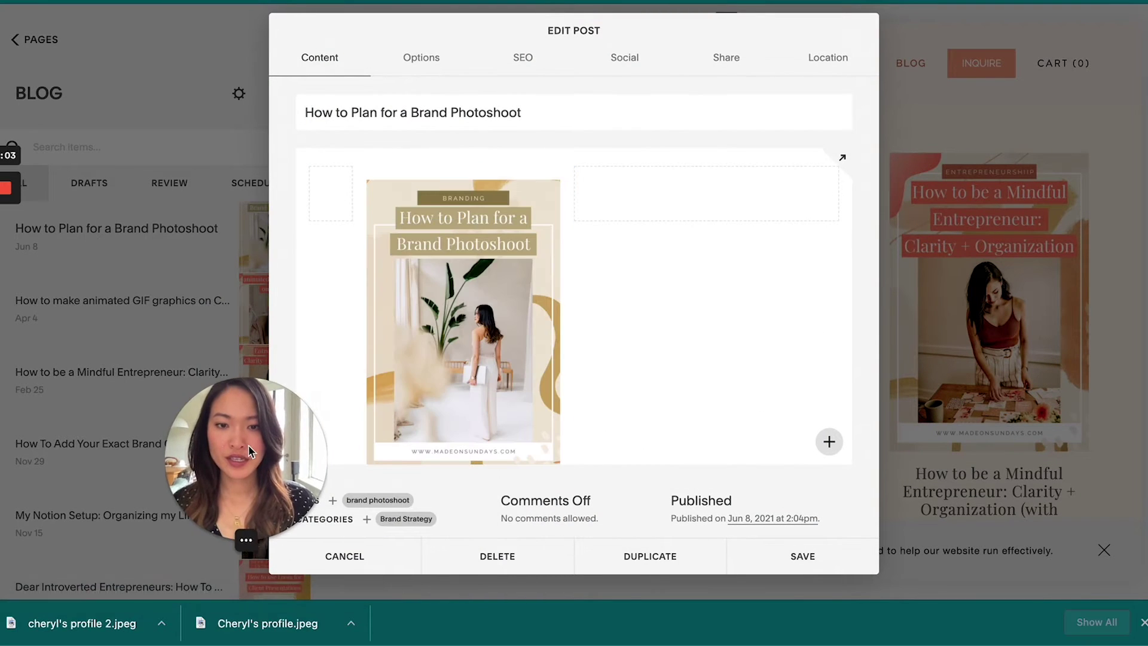
Review the post's Social tab sharing image, then cancel out of Edit Post without changes.
{"action": "left_click", "coordinate": [623, 60]}
{"action": "scroll", "coordinate": [565, 311], "scroll_direction": "down", "scroll_amount": 3}
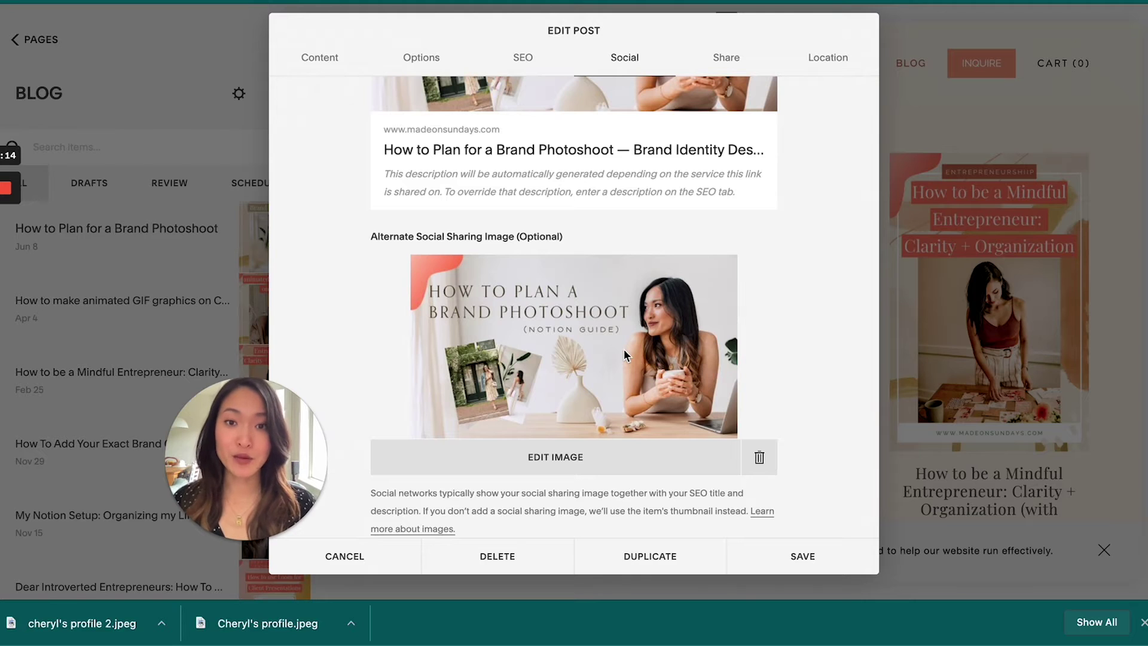
{"action": "scroll", "coordinate": [623, 349], "scroll_direction": "up", "scroll_amount": 3}
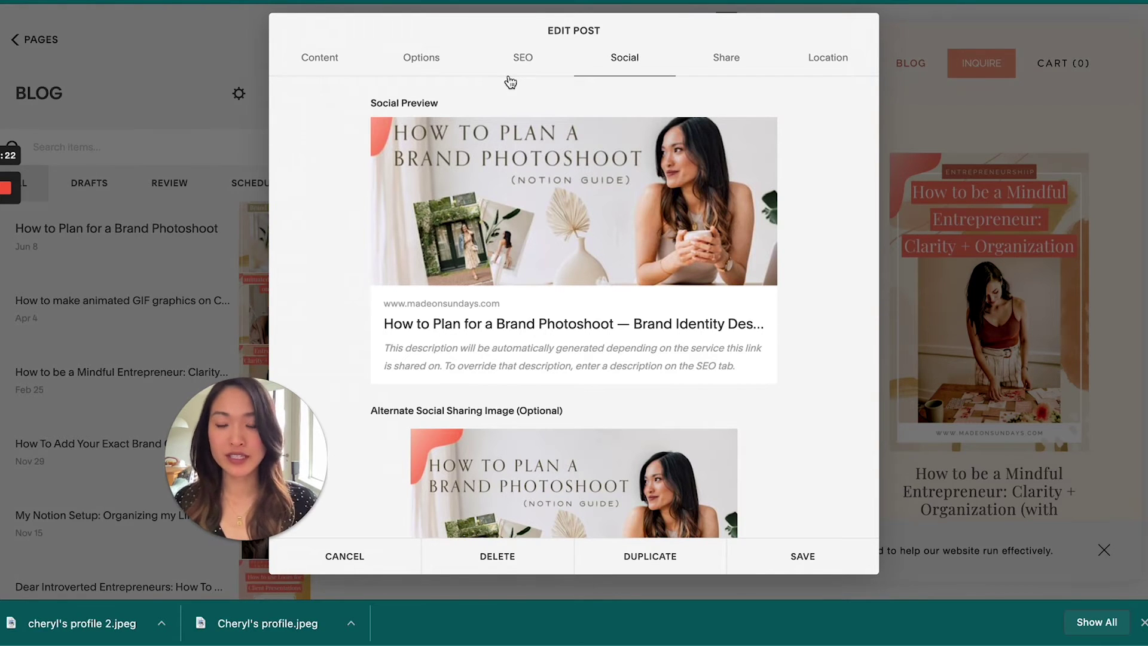
{"action": "left_click", "coordinate": [384, 549]}
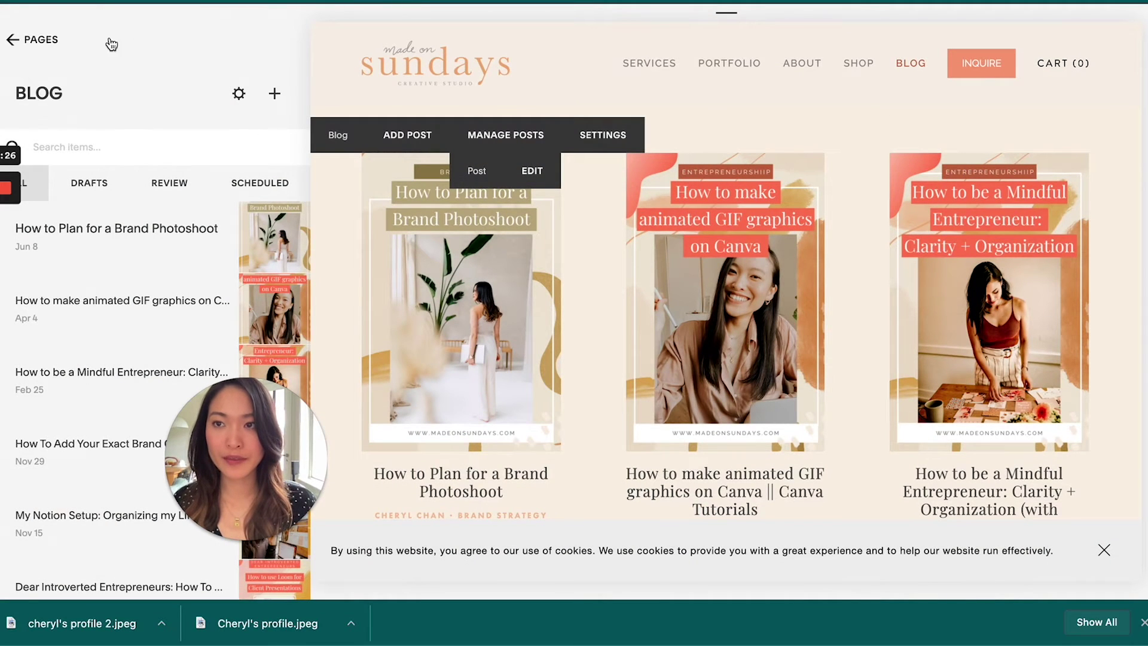
Return to the main Pages navigation and switch to the Facebook Sharing Debugger tab.
{"action": "left_click", "coordinate": [72, 40]}
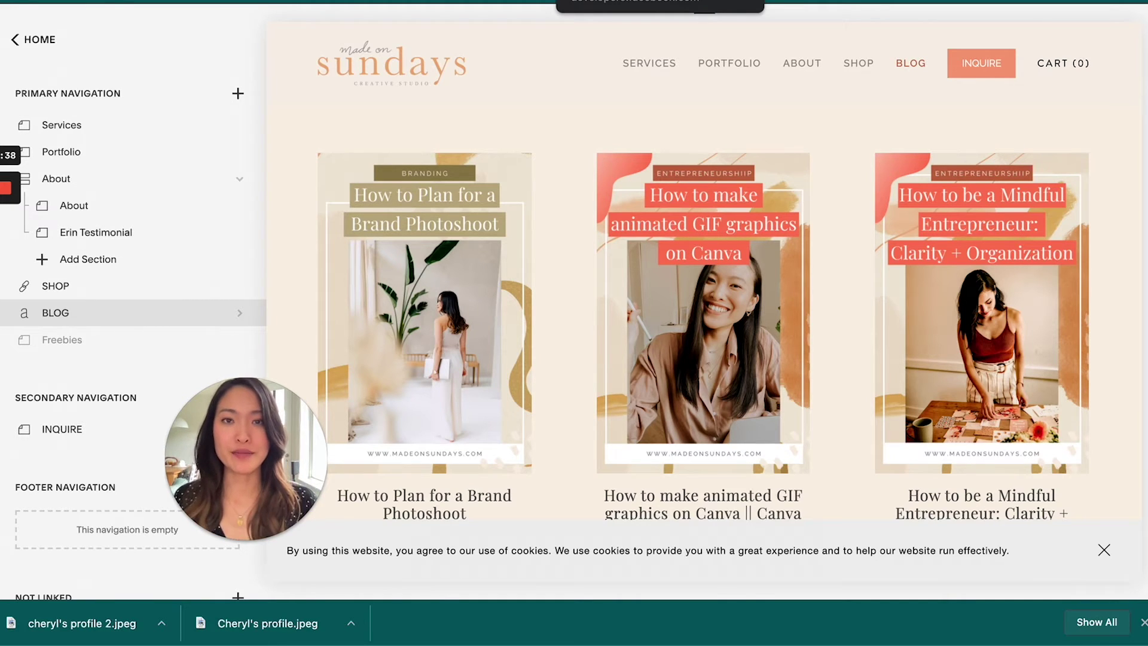
{"action": "left_click", "coordinate": [658, 1]}
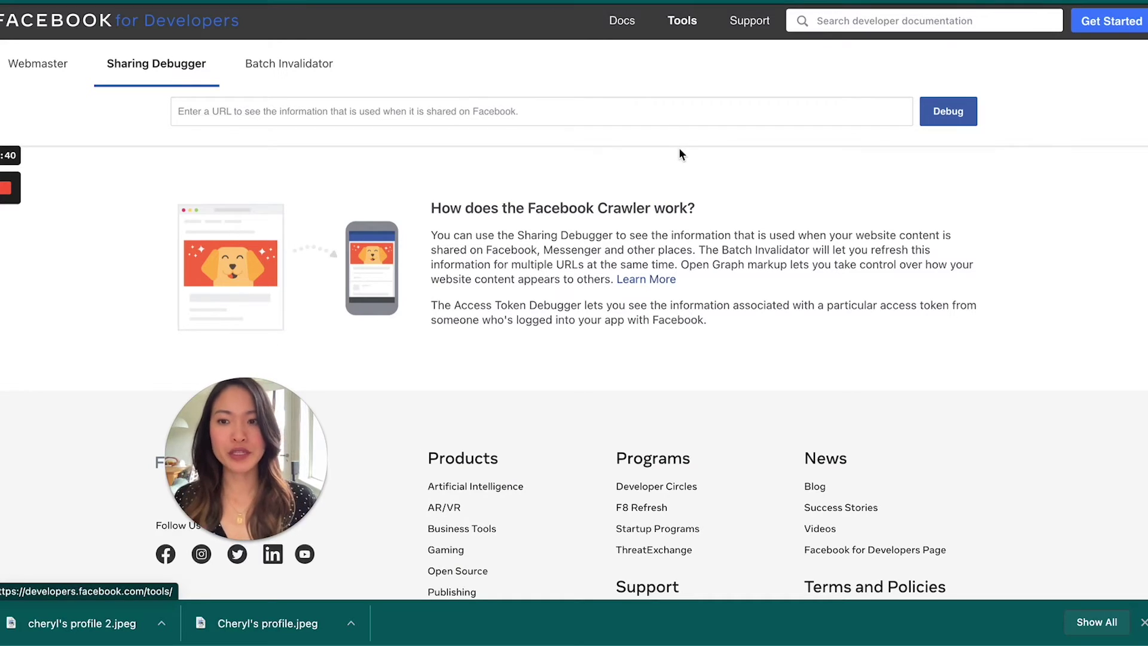
{"action": "left_click_drag", "start_coordinate": [271, 443], "coordinate": [110, 432]}
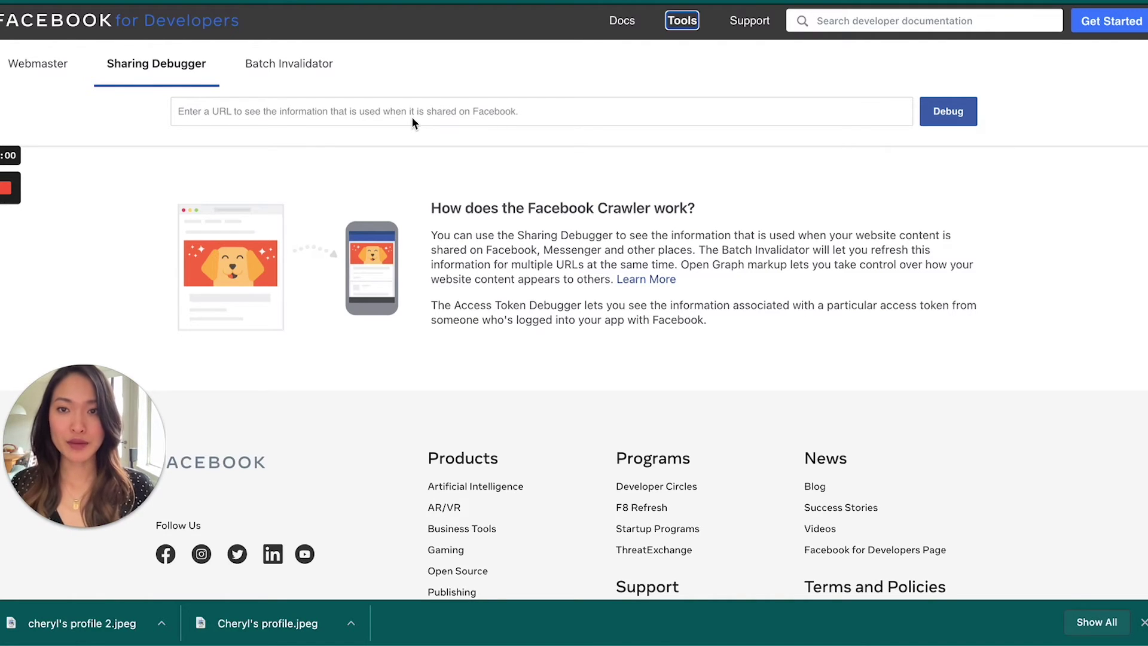
{"action": "left_click", "coordinate": [428, 111]}
{"action": "type", "text": "www"}
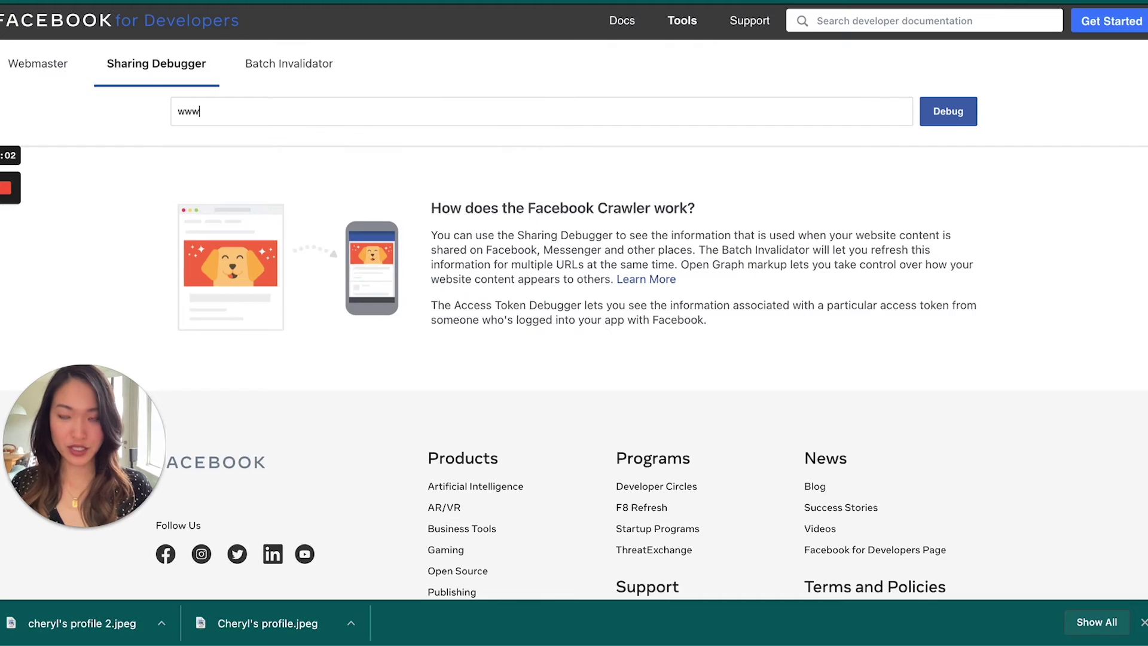
{"action": "type", "text": ".madeonsundays.com"}
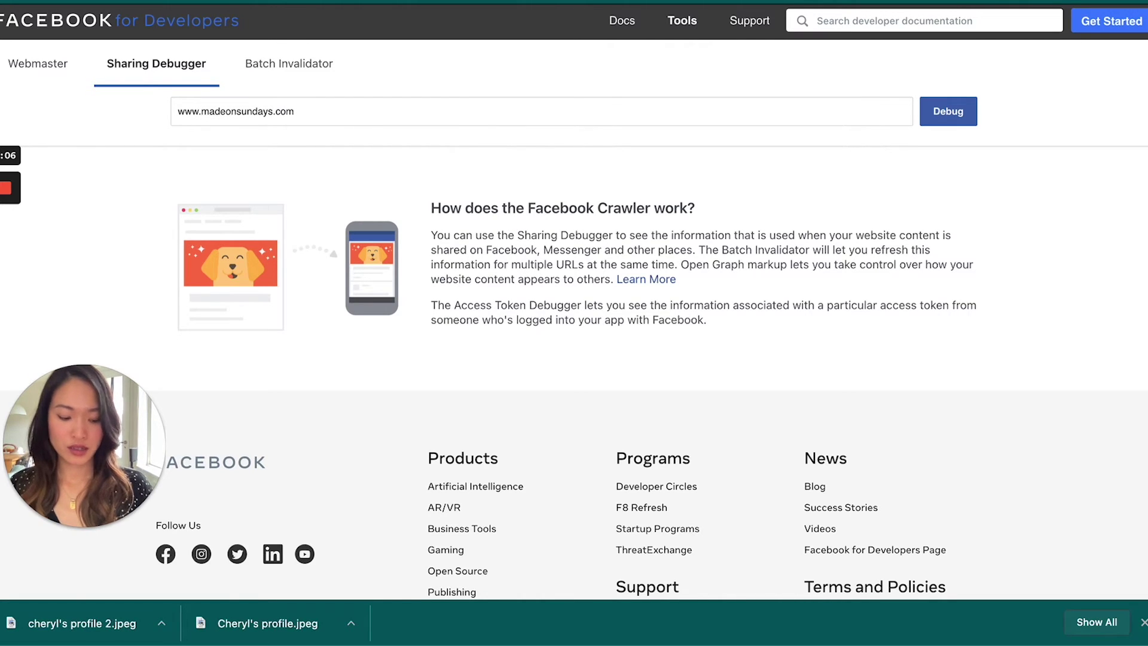
{"action": "left_click", "coordinate": [941, 116]}
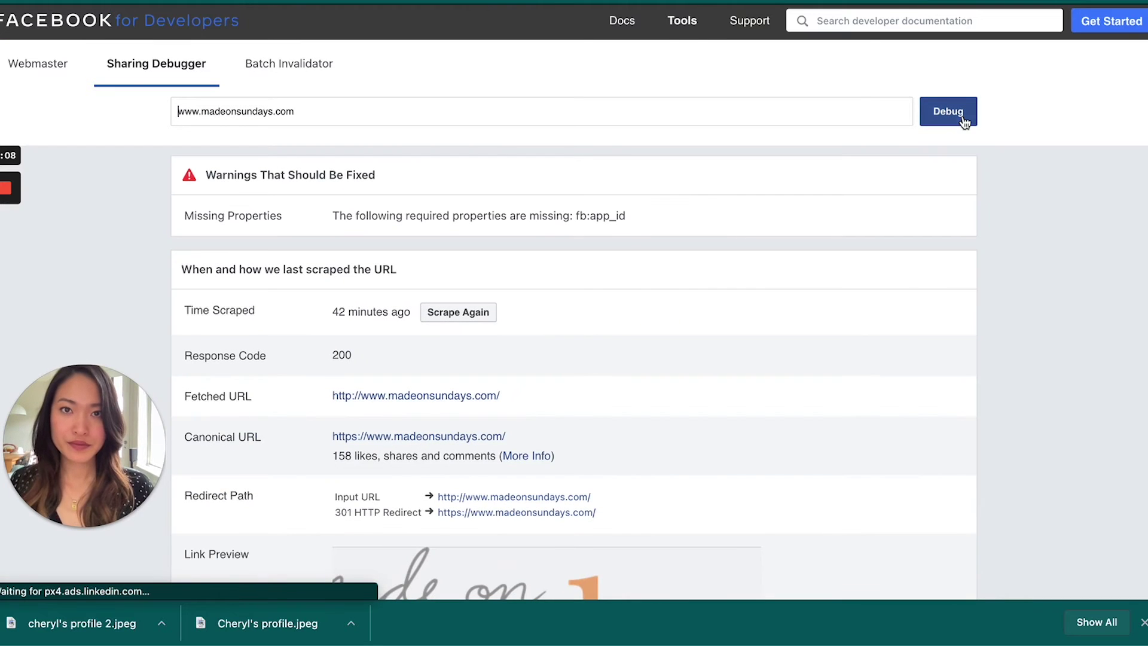
Scrape the site again twice until the preview shows the doorway photo with response code 206.
{"action": "scroll", "coordinate": [975, 239], "scroll_direction": "down", "scroll_amount": 6}
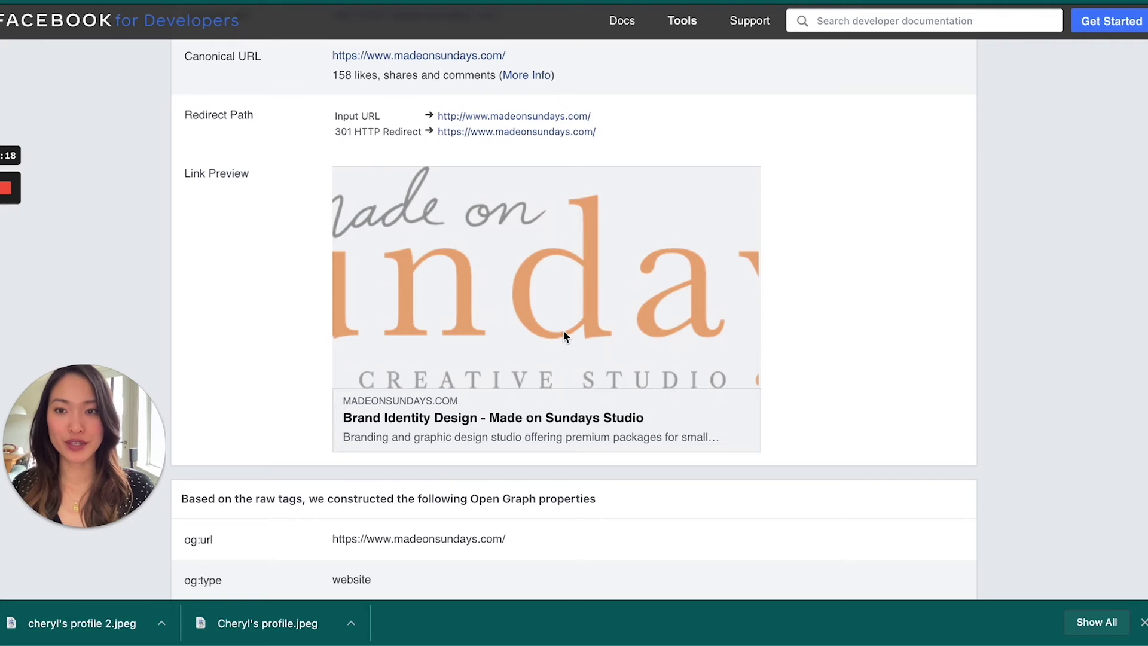
{"action": "scroll", "coordinate": [564, 335], "scroll_direction": "up", "scroll_amount": 5}
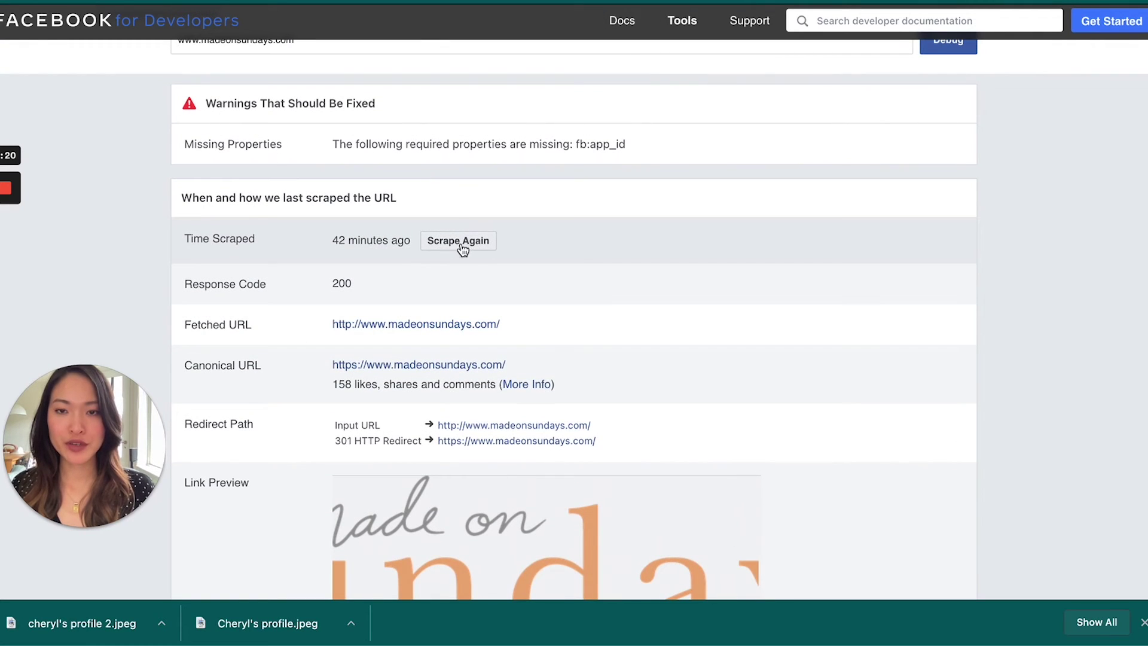
{"action": "left_click", "coordinate": [456, 246]}
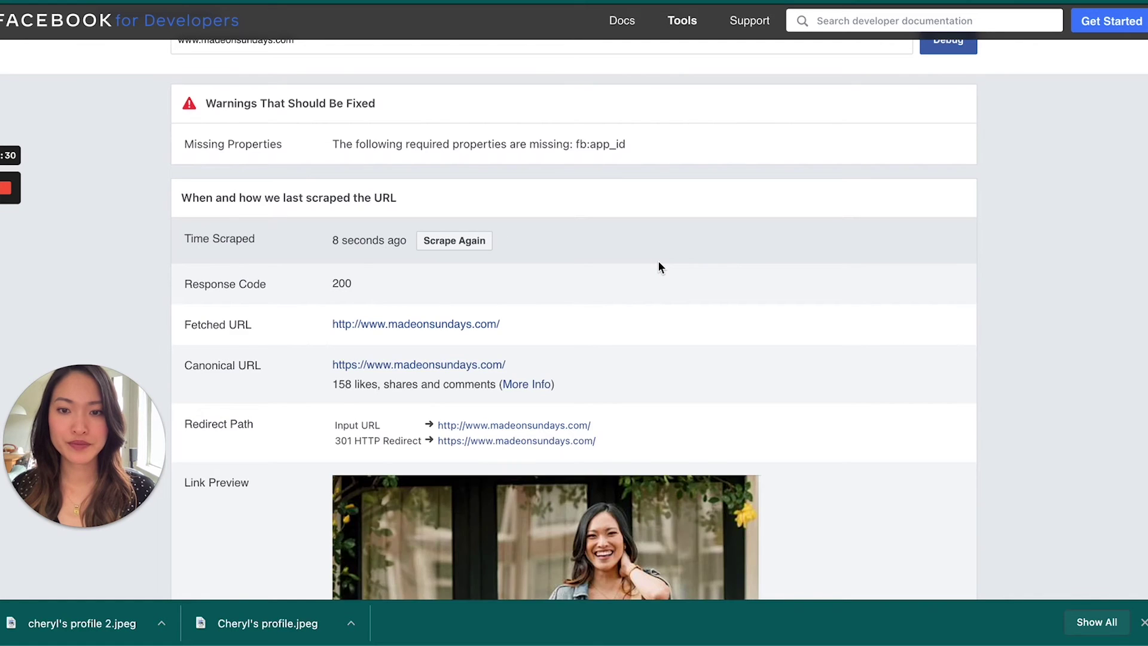
{"action": "scroll", "coordinate": [658, 266], "scroll_direction": "down", "scroll_amount": 1}
{"action": "scroll", "coordinate": [658, 267], "scroll_direction": "down", "scroll_amount": 3}
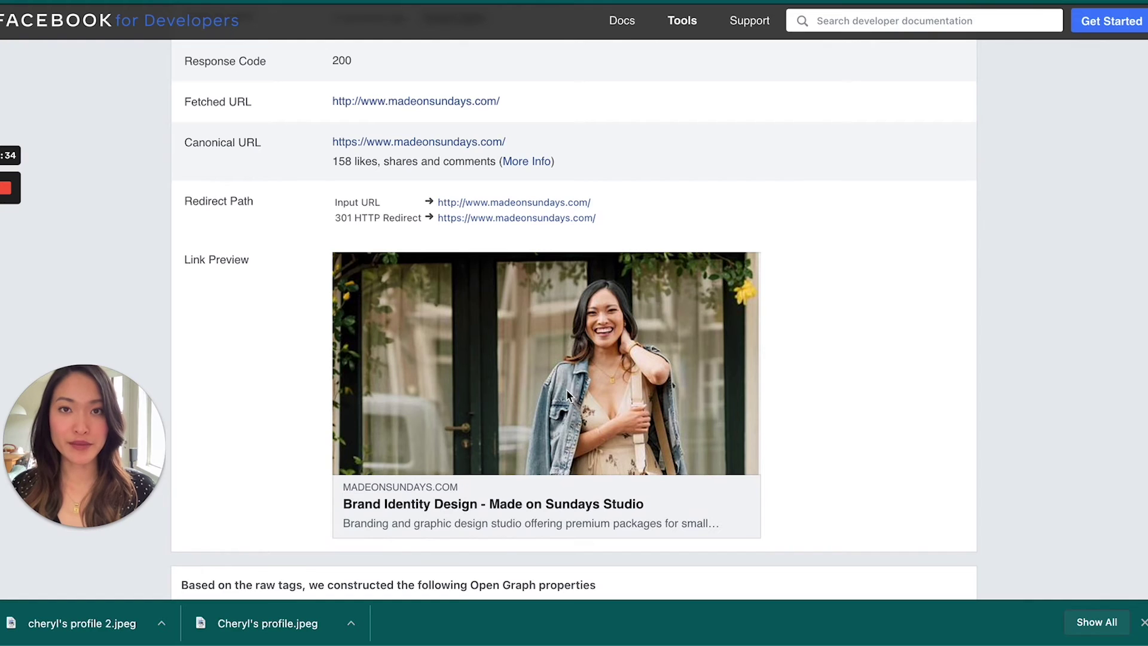
{"action": "scroll", "coordinate": [567, 394], "scroll_direction": "up", "scroll_amount": 4}
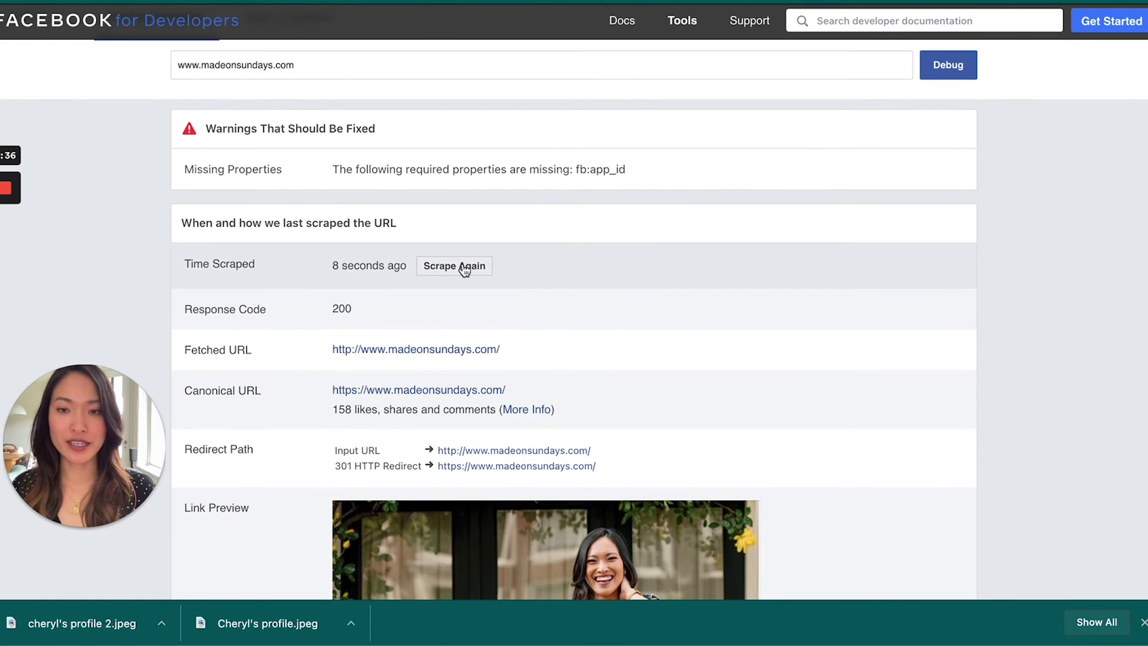
{"action": "left_click", "coordinate": [464, 268]}
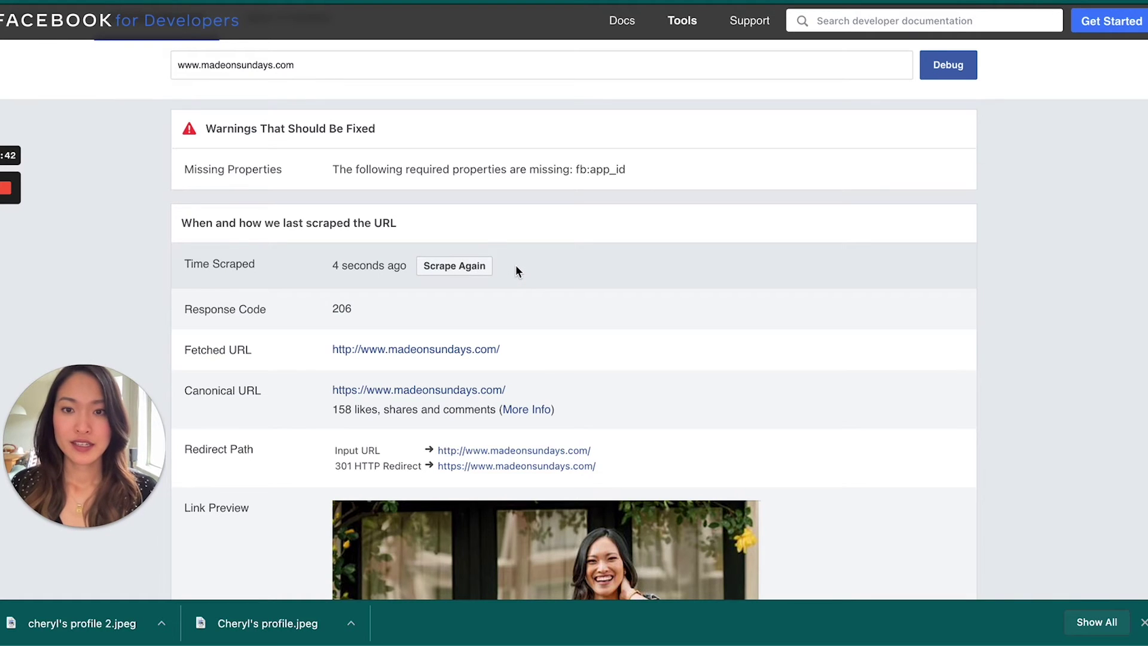
{"action": "scroll", "coordinate": [517, 271], "scroll_direction": "down", "scroll_amount": 4}
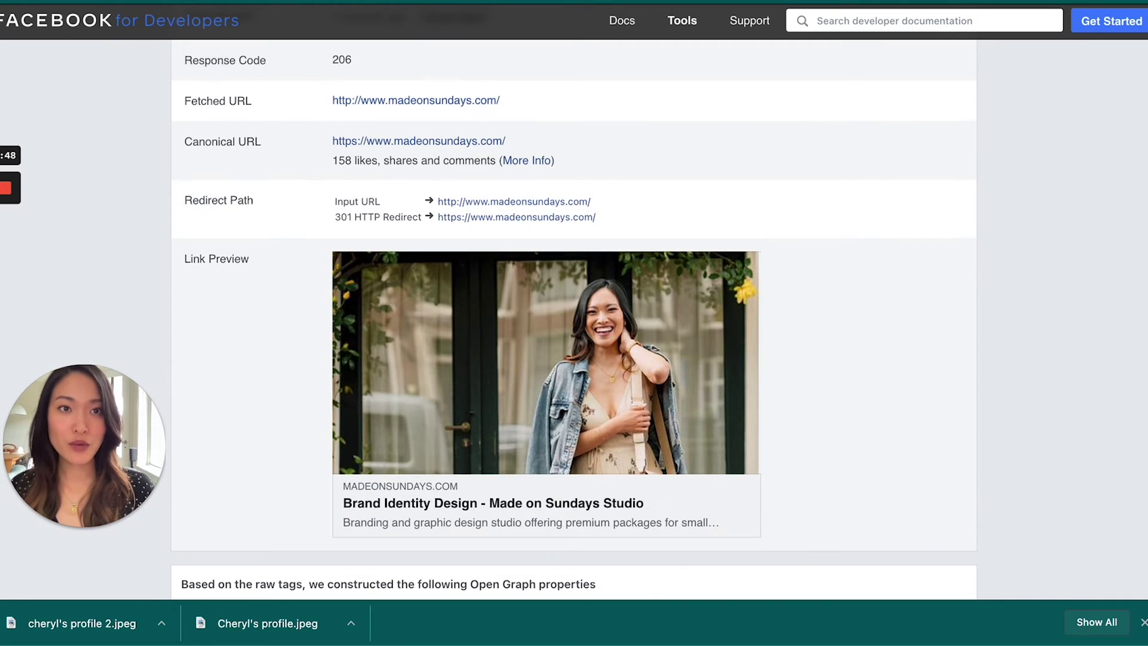
Discard the old link-post draft and dismiss the Creator Studio prompts, back on the Home tab.
{"action": "key", "text": "ctrl+Tab"}
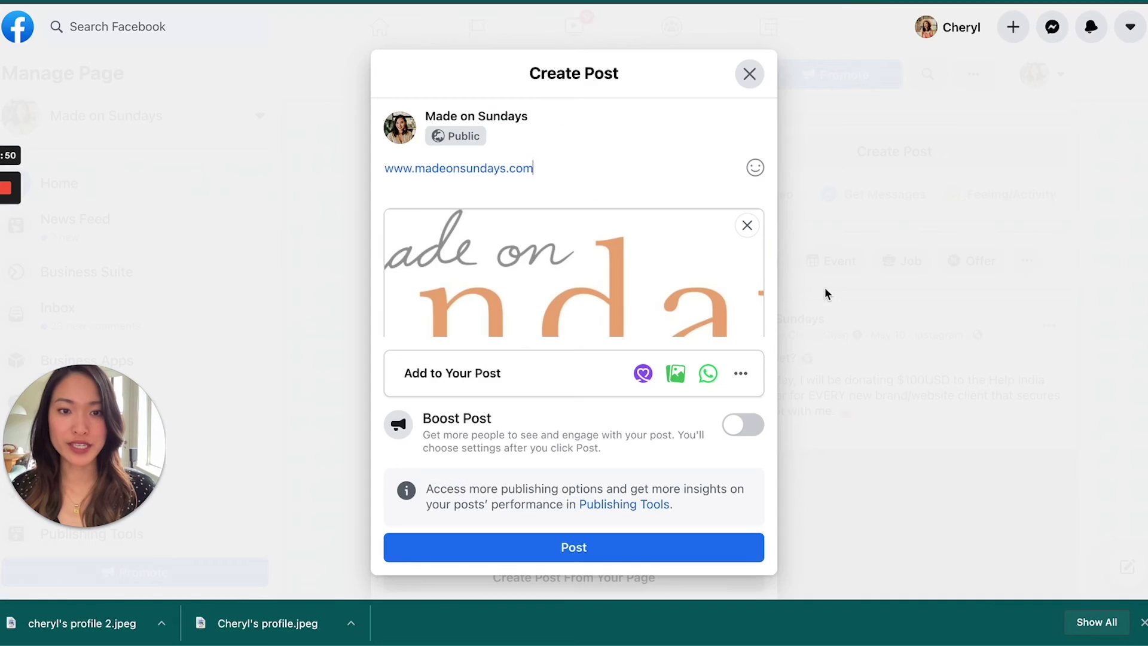
{"action": "left_click", "coordinate": [747, 75]}
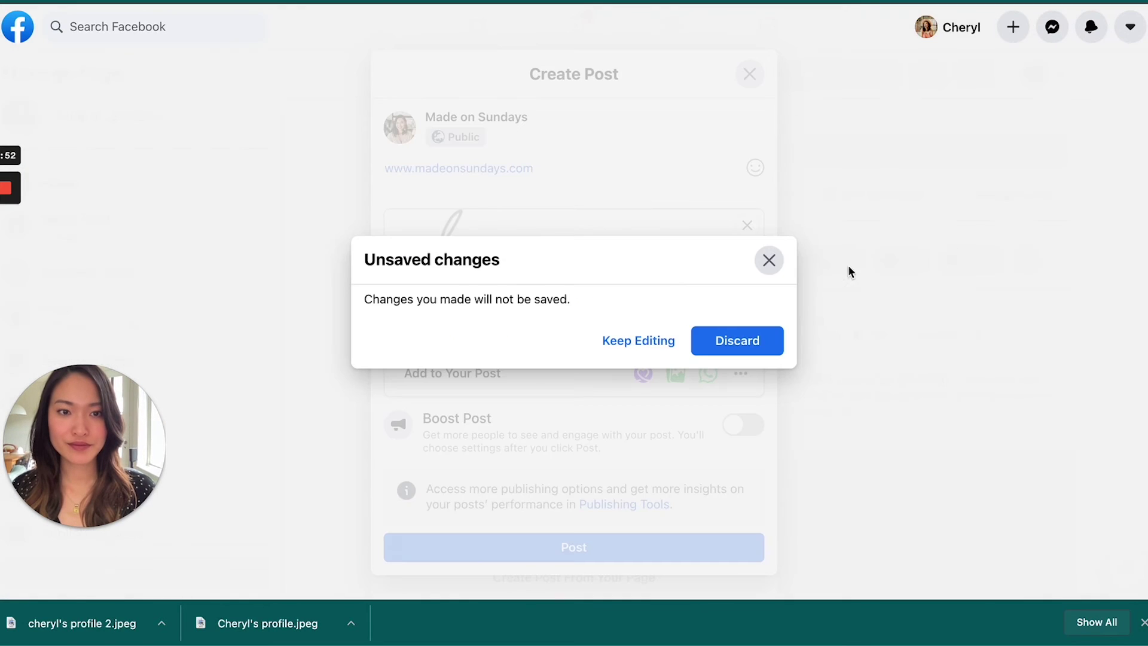
{"action": "left_click", "coordinate": [754, 336]}
{"action": "left_click", "coordinate": [750, 74]}
{"action": "left_click", "coordinate": [875, 153]}
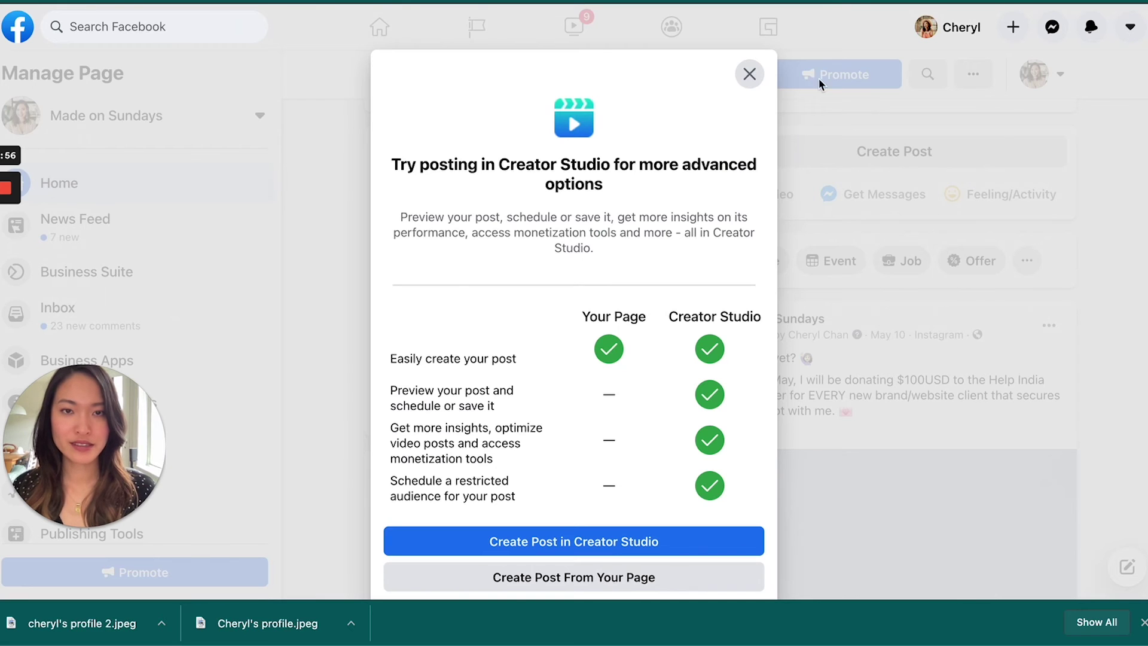
{"action": "left_click", "coordinate": [752, 72]}
{"action": "left_click", "coordinate": [840, 263]}
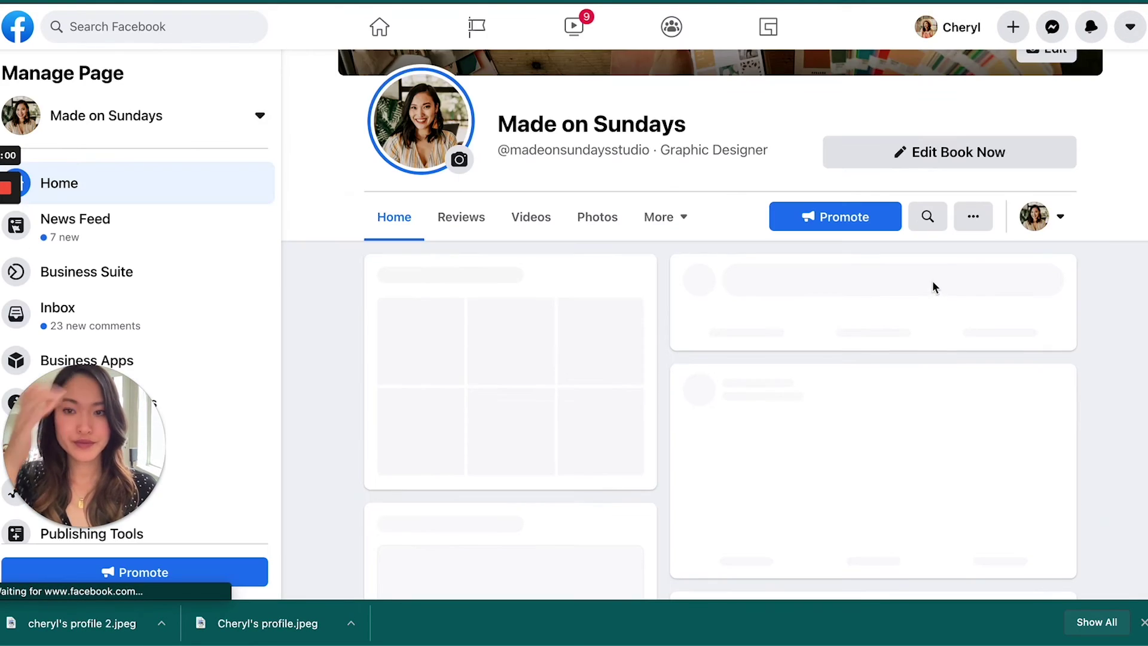
{"action": "scroll", "coordinate": [931, 289], "scroll_direction": "down", "scroll_amount": 1}
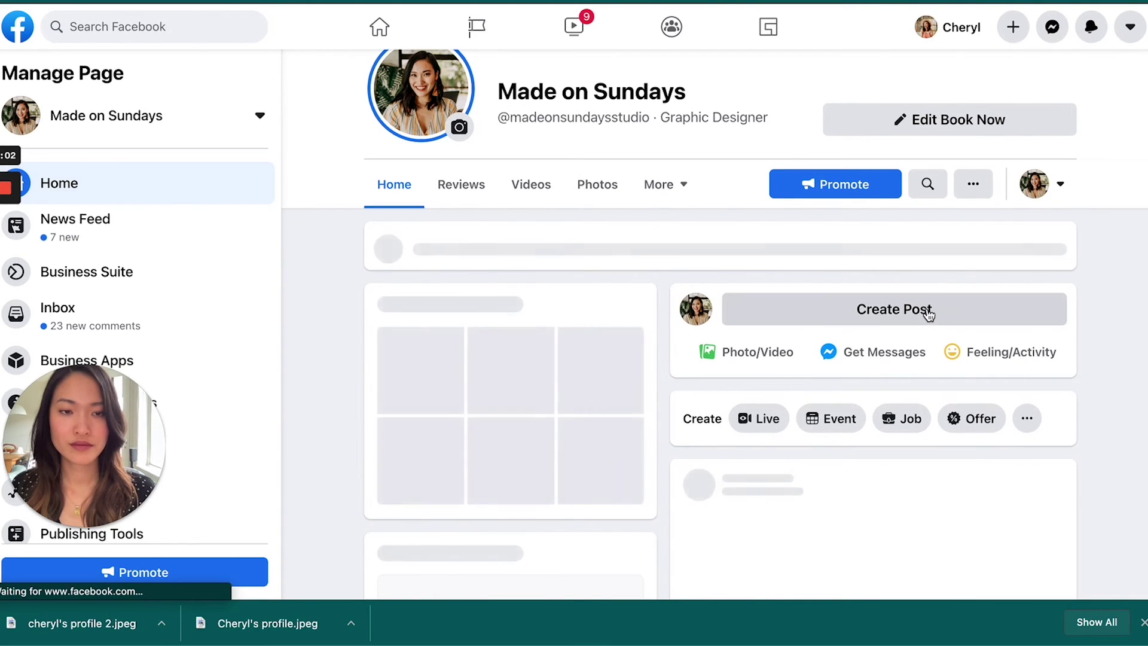
{"action": "left_click", "coordinate": [931, 341]}
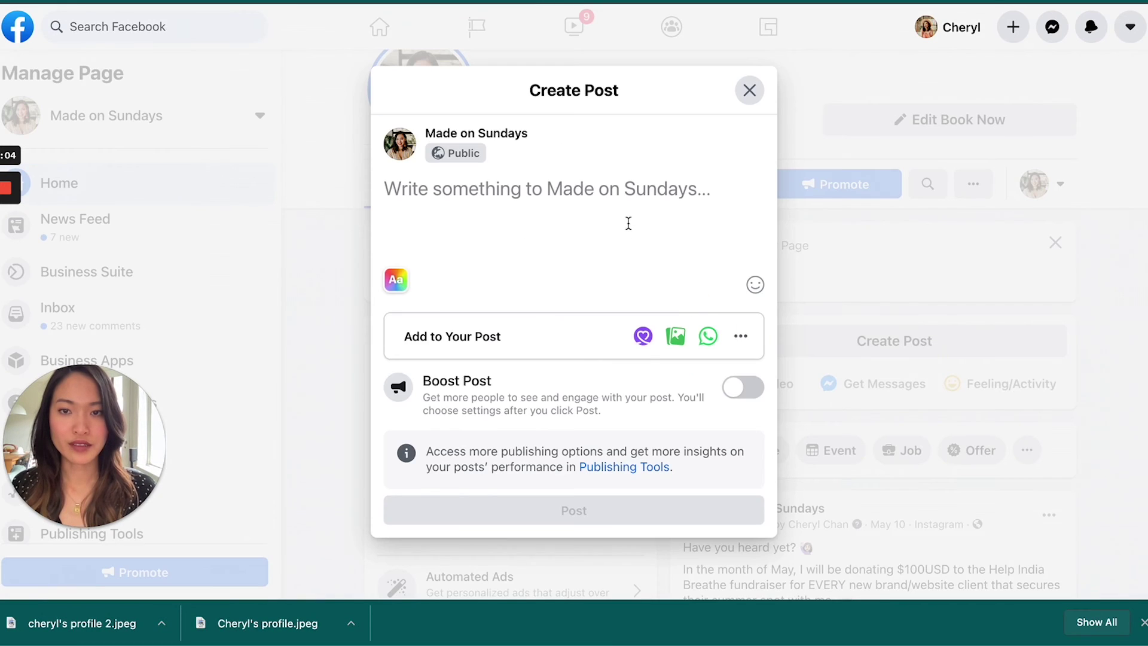
{"action": "type", "text": "ww.m"}
{"action": "key", "text": "BackSpace"}
{"action": "key", "text": "BackSpace"}
{"action": "type", "text": "w.madeonsundays.com"}
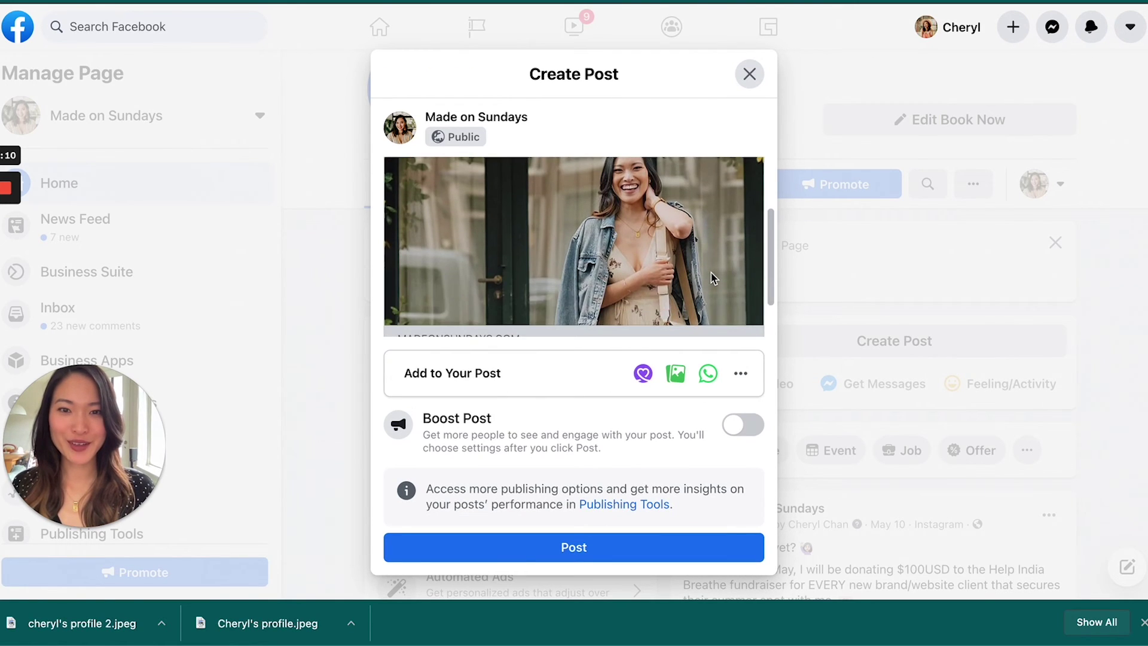
{"action": "scroll", "coordinate": [712, 278], "scroll_direction": "down", "scroll_amount": 1}
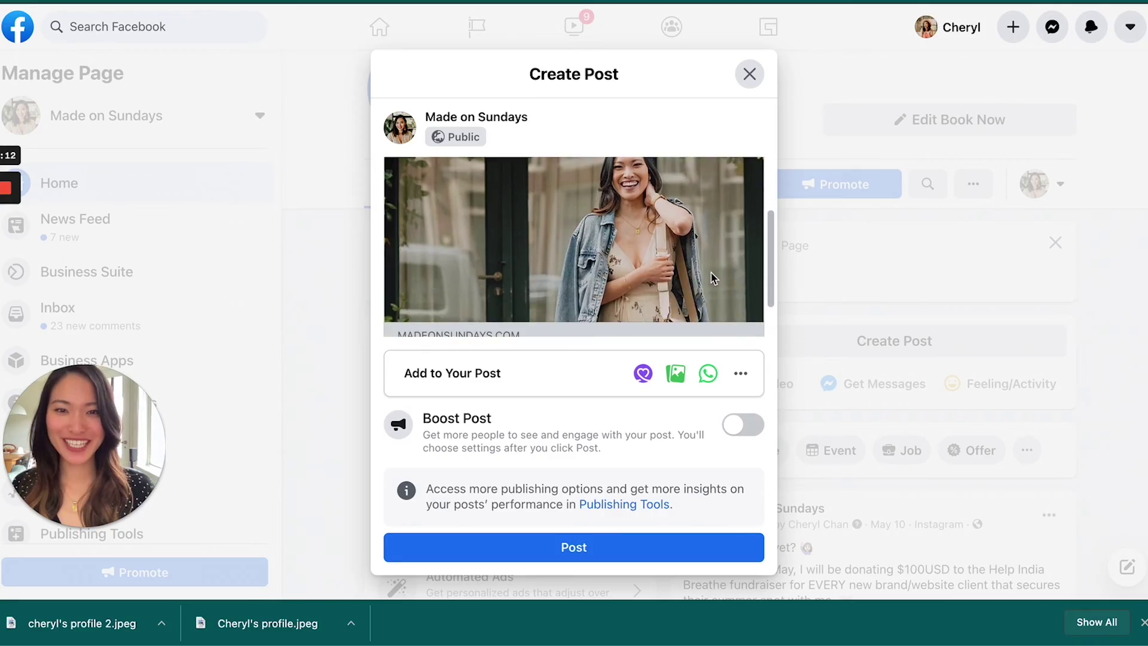